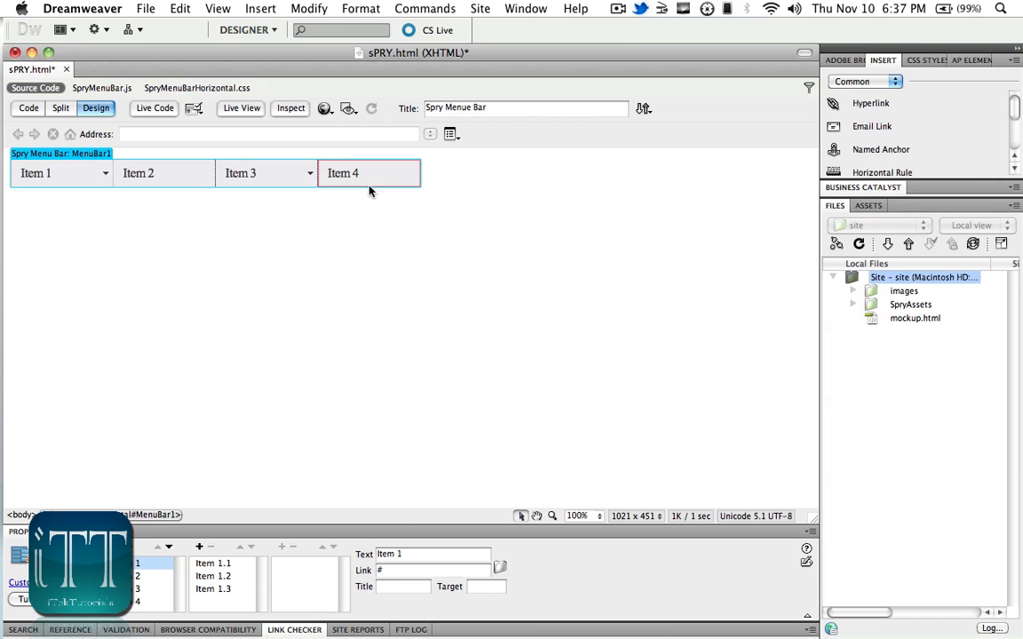
# - Preview the menu bar and its Item 1 submenu in Live View, and return to the design
pyautogui.click(257, 111)
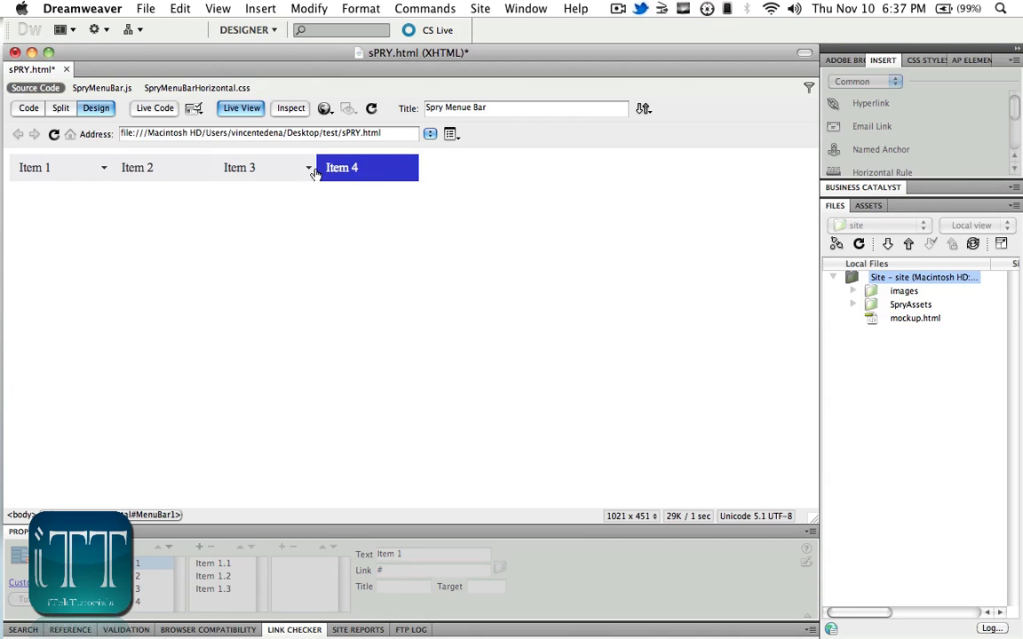
pyautogui.moveTo(260, 206)
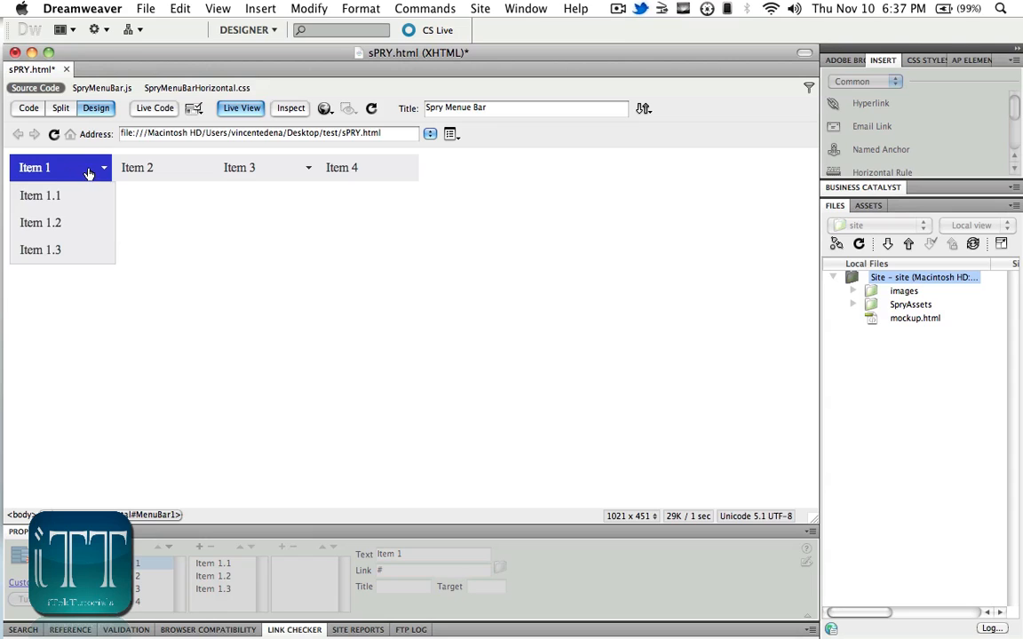
pyautogui.click(239, 109)
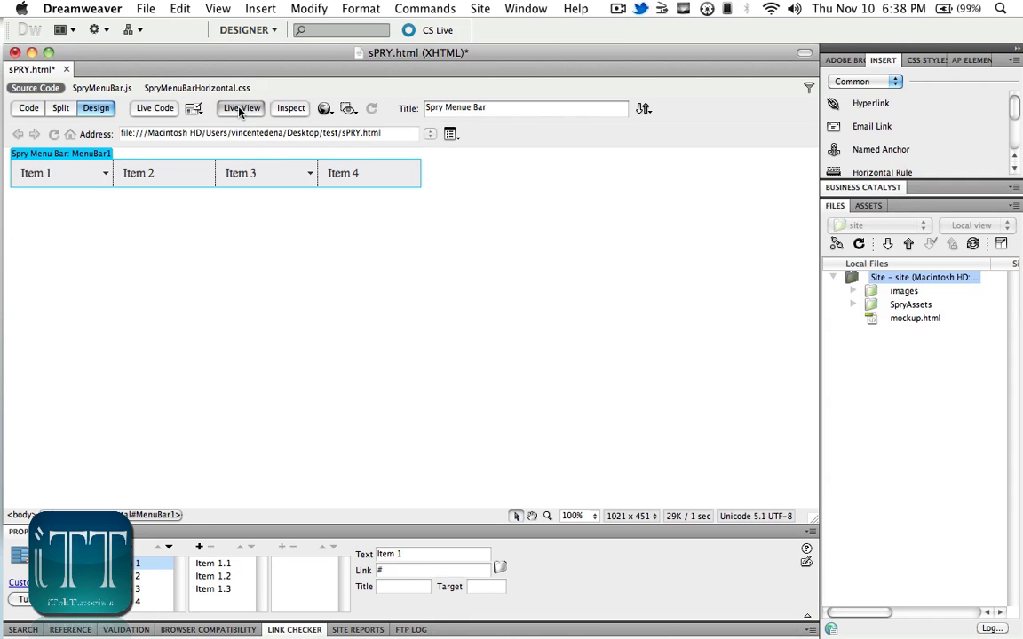
# - Wrap the selected Spry menu bar in a new div tag with the ID RULE1
pyautogui.click(43, 288)
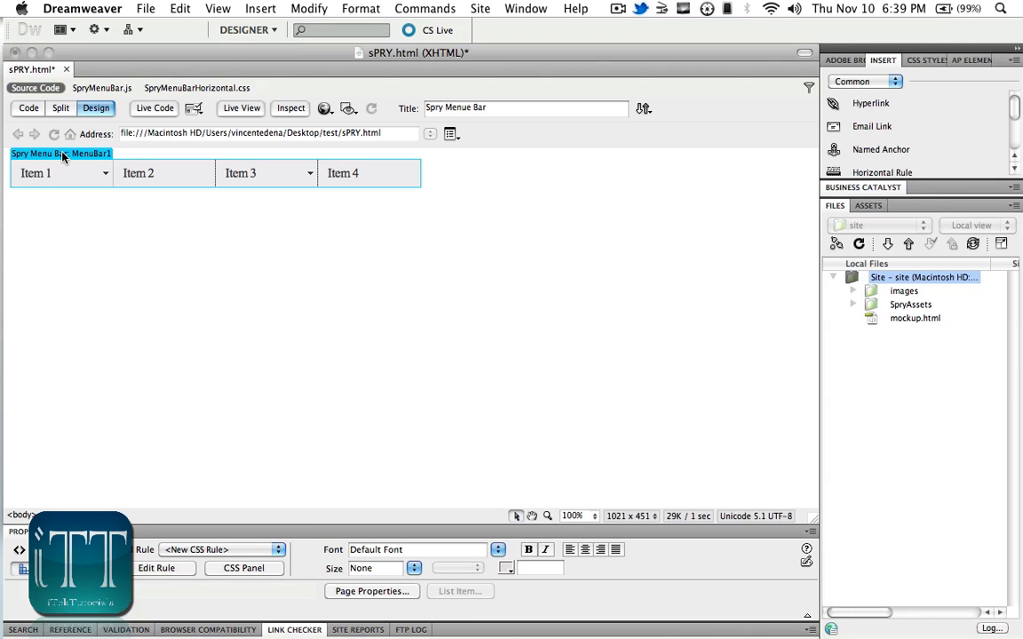
pyautogui.click(64, 154)
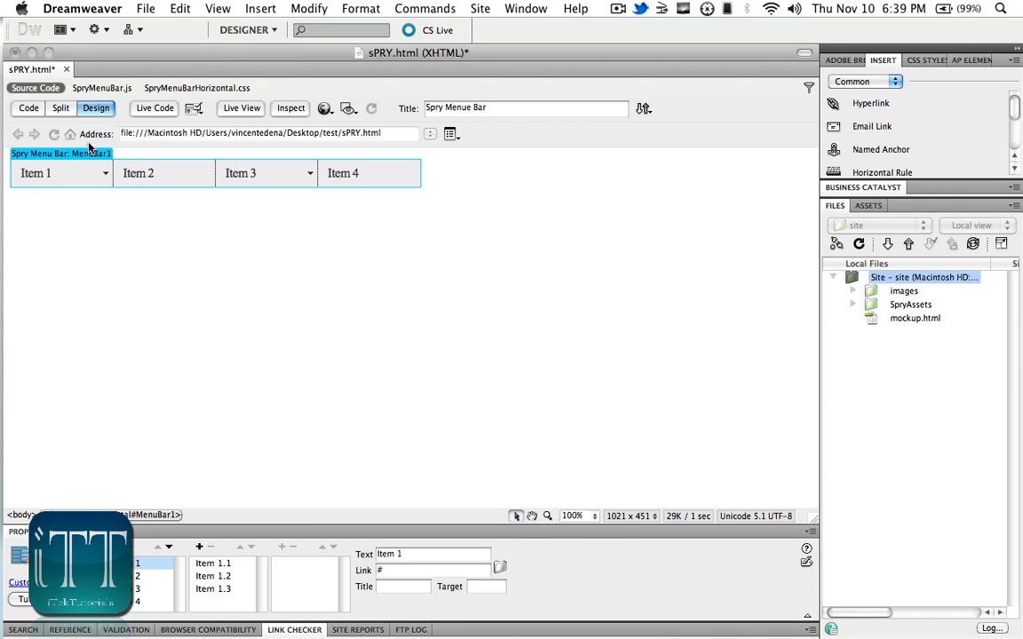
pyautogui.click(258, 8)
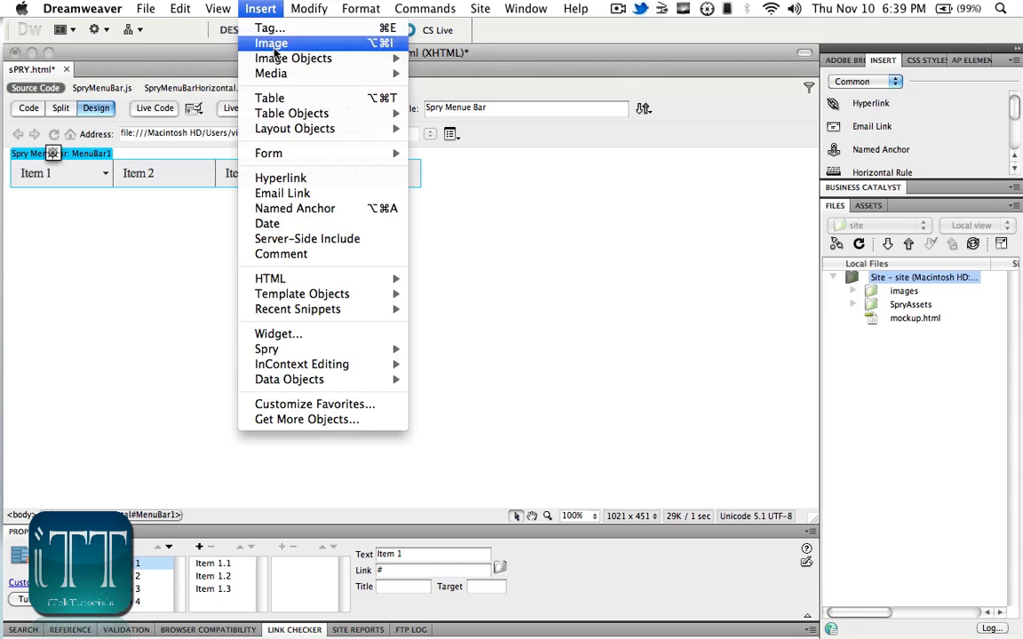
pyautogui.moveTo(307, 131)
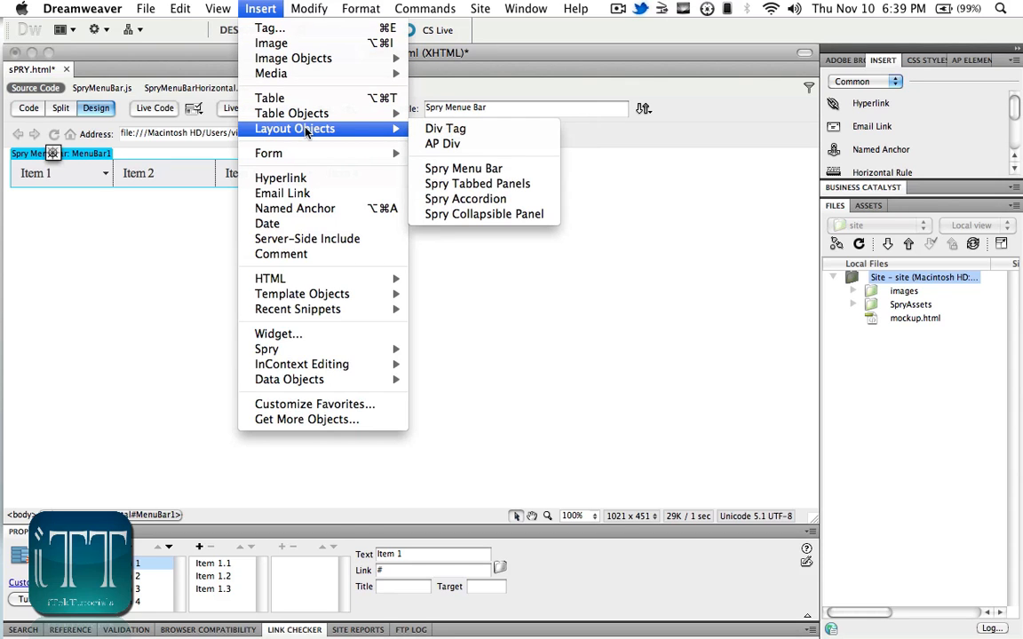
pyautogui.click(467, 130)
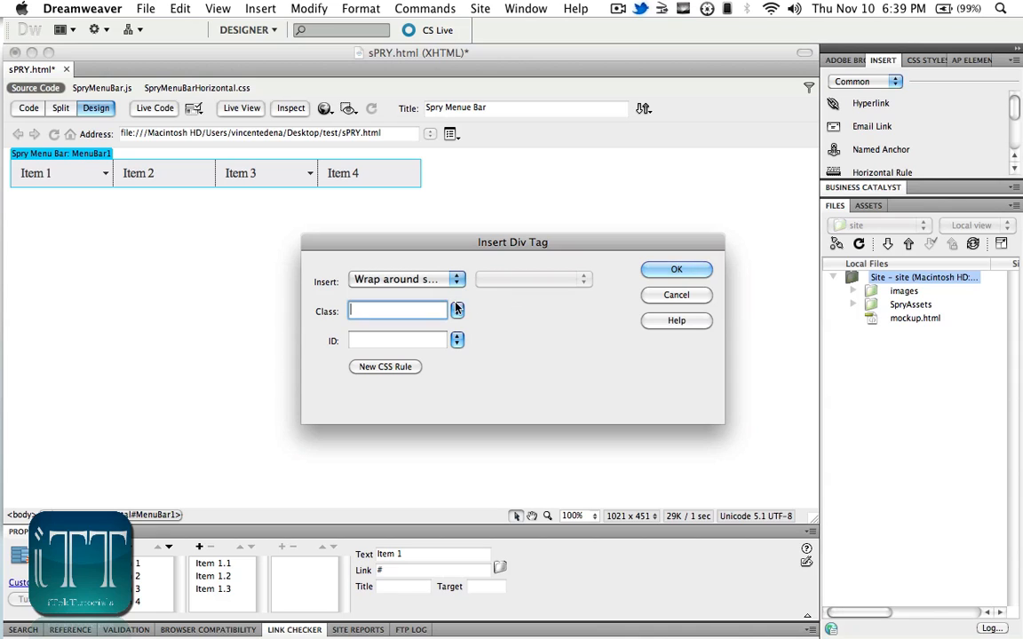
pyautogui.click(433, 280)
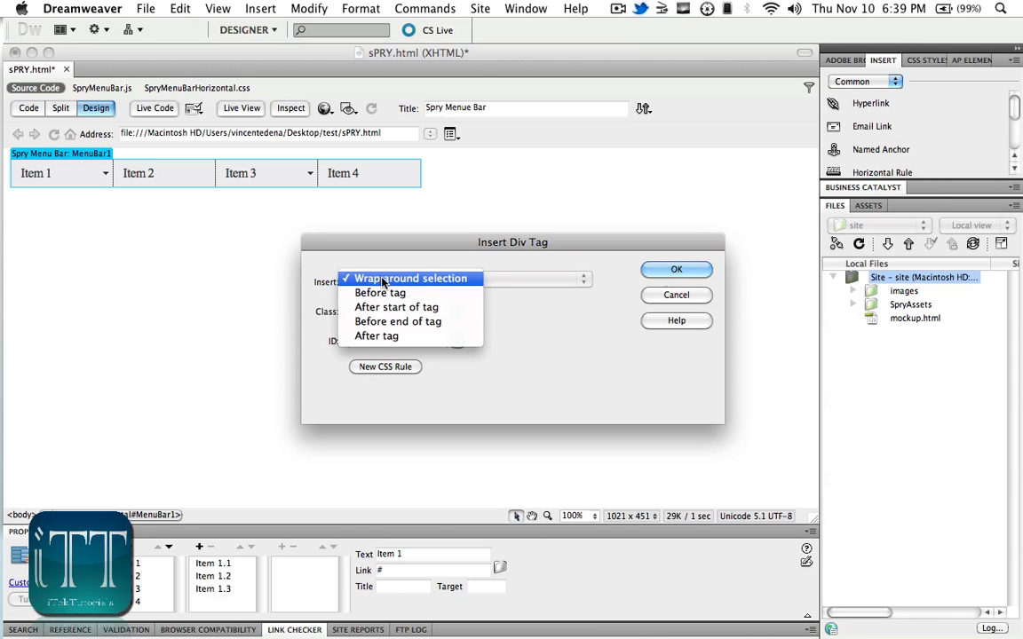
pyautogui.click(473, 281)
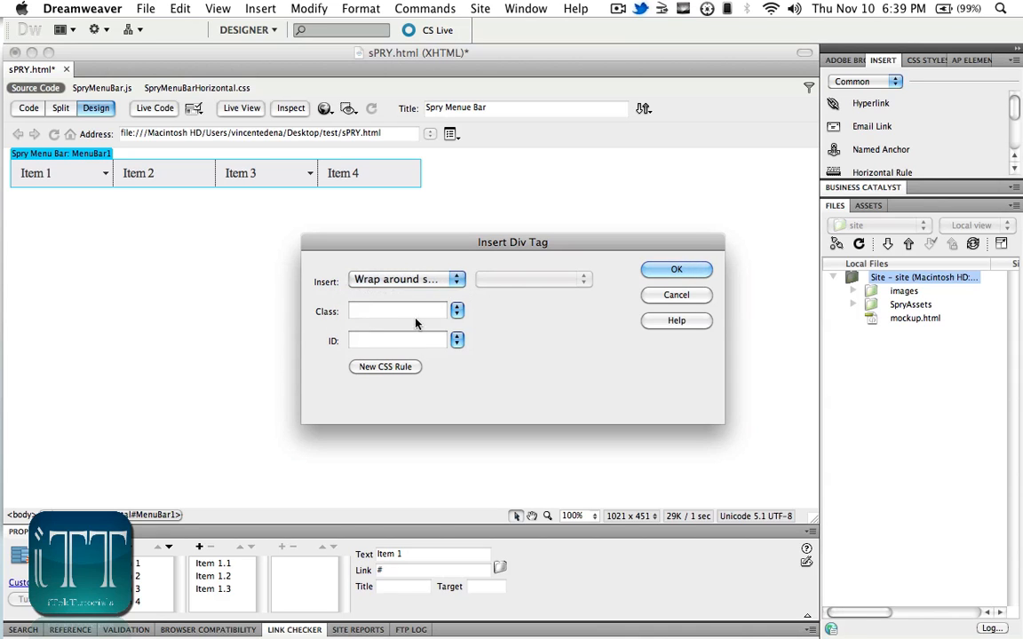
pyautogui.click(380, 346)
pyautogui.write('RULE')
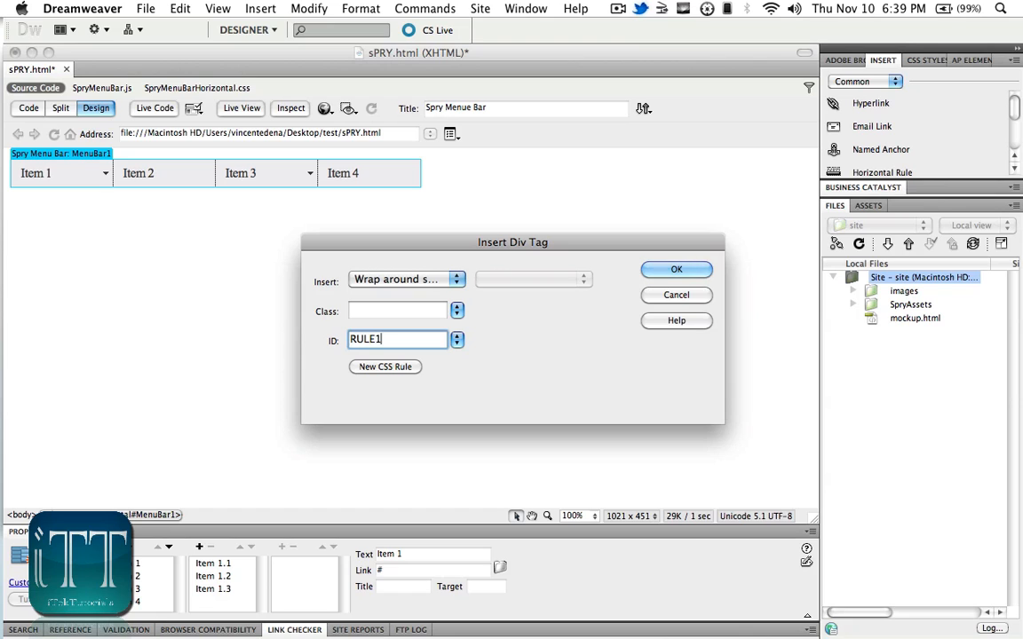
pyautogui.write('1')
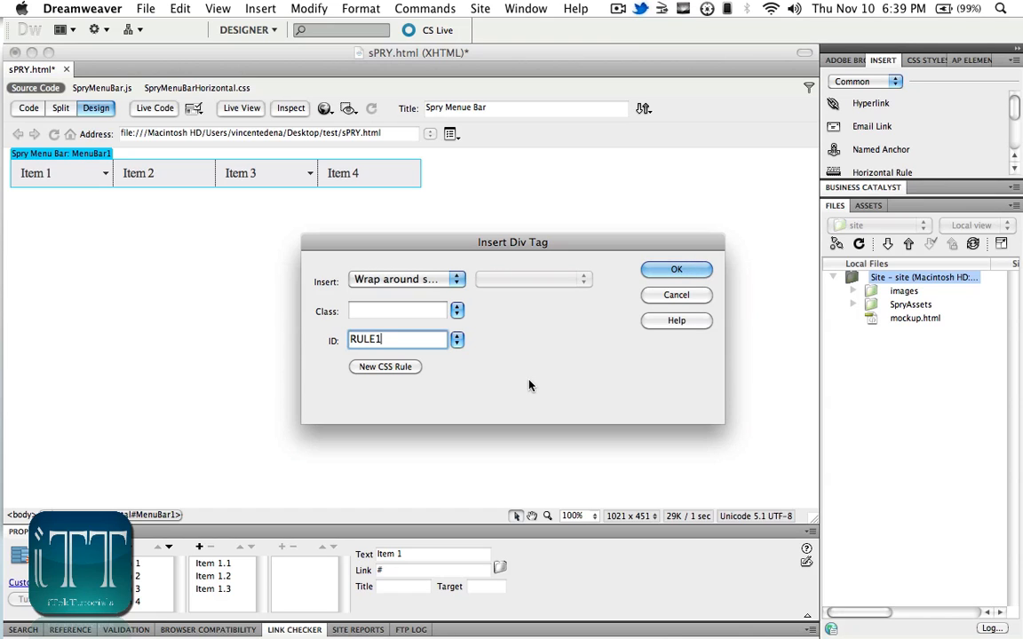
pyautogui.click(655, 269)
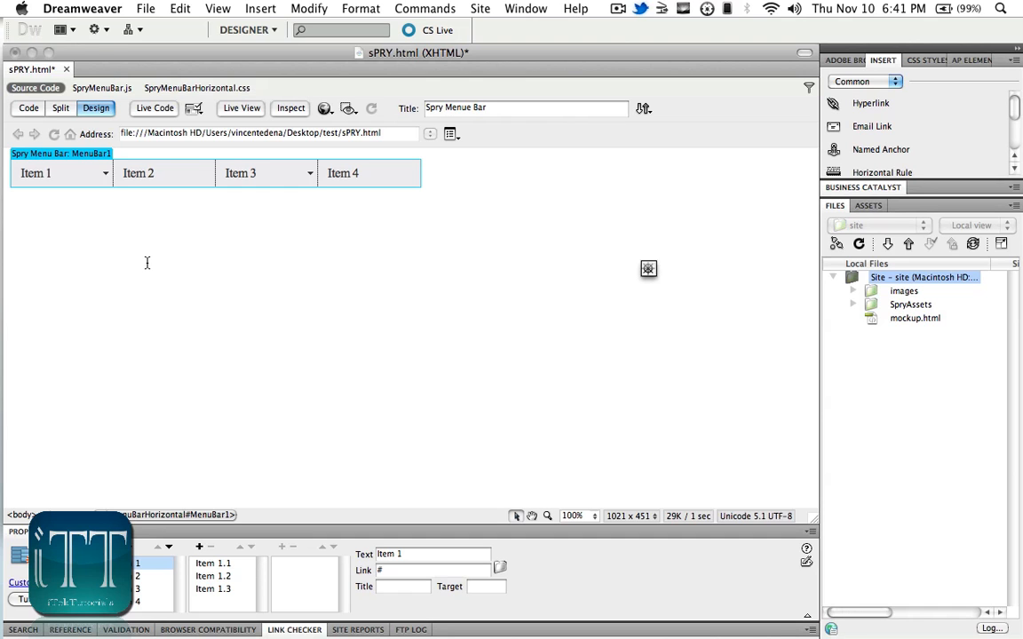
# - Switch to the ColorZilla gradient generator in Chrome and copy the CSS of the Black 3D #1 preset
pyautogui.press('super+Tab')
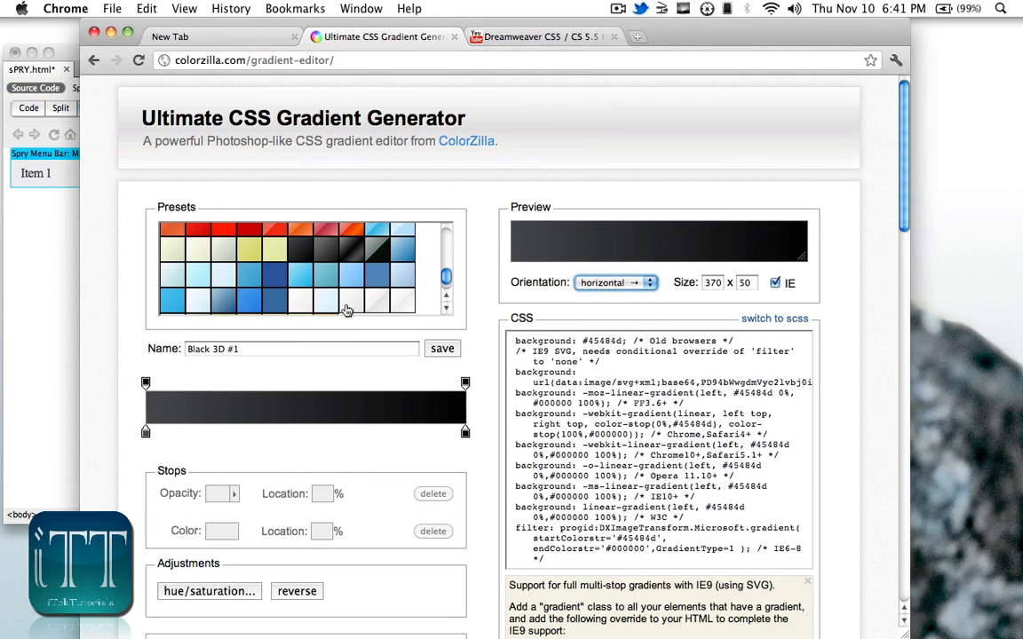
pyautogui.click(301, 248)
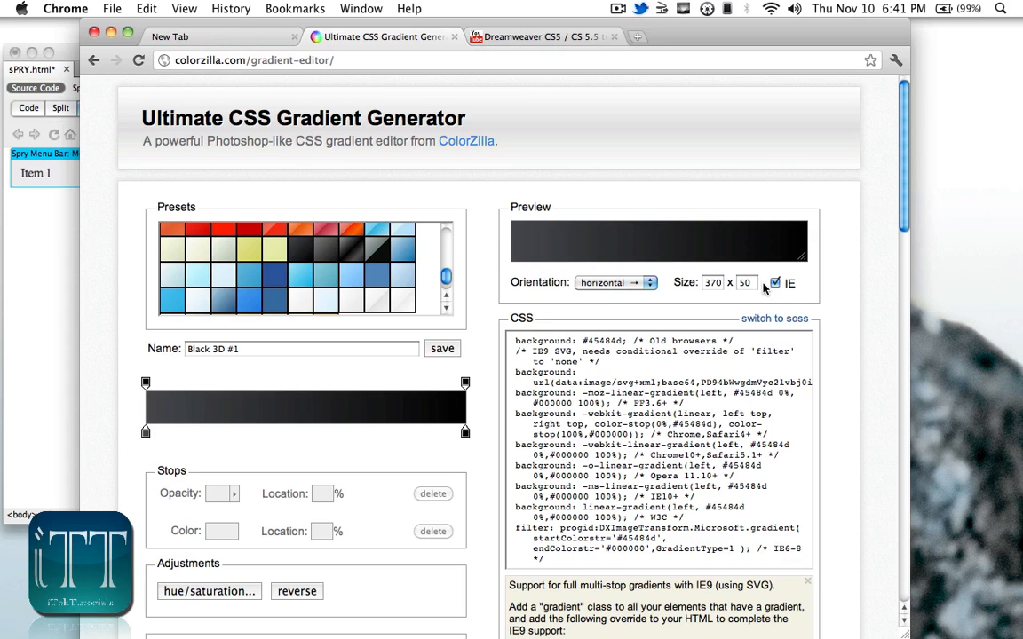
pyautogui.moveTo(674, 420)
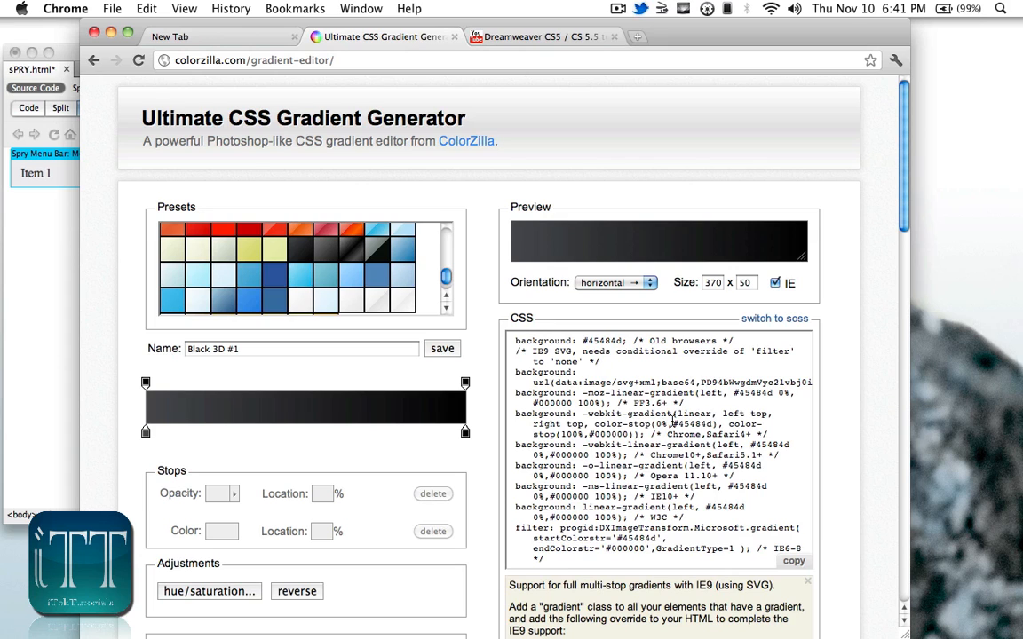
pyautogui.tripleClick(673, 417)
pyautogui.press('super+a')
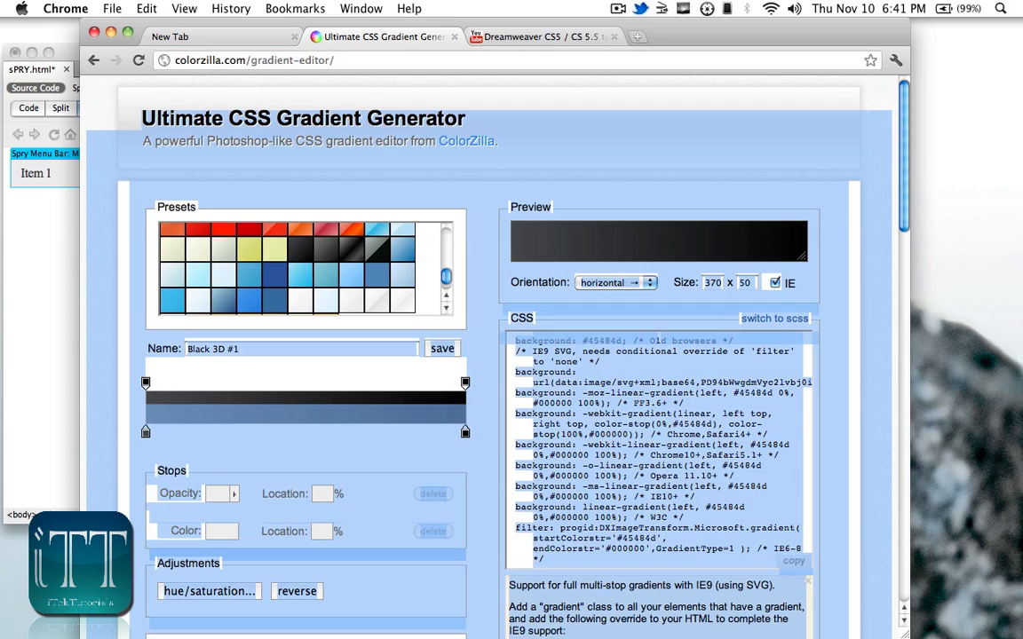
pyautogui.doubleClick(674, 419)
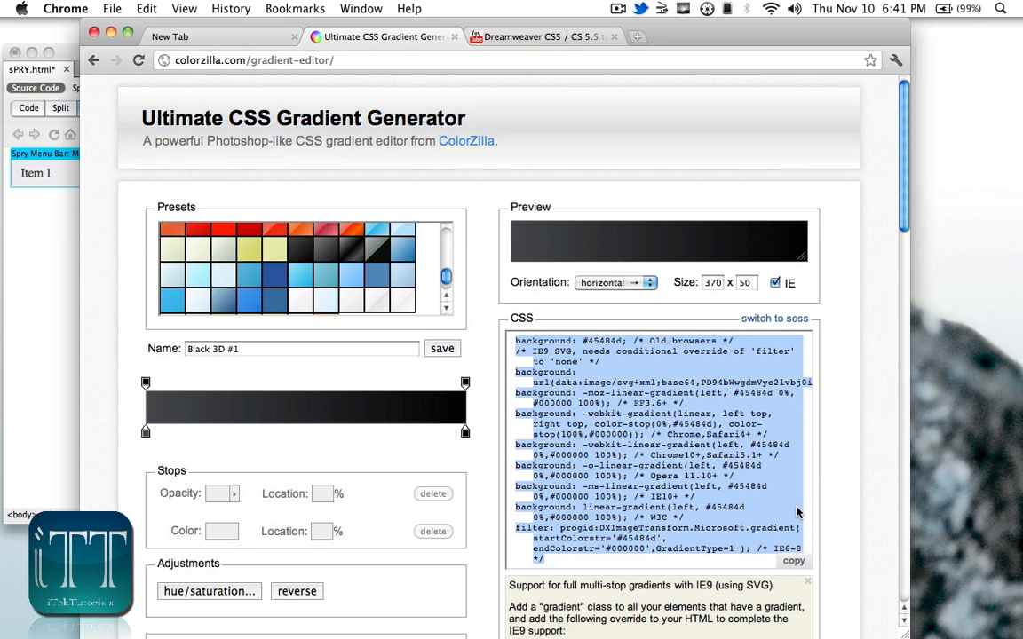
pyautogui.click(792, 565)
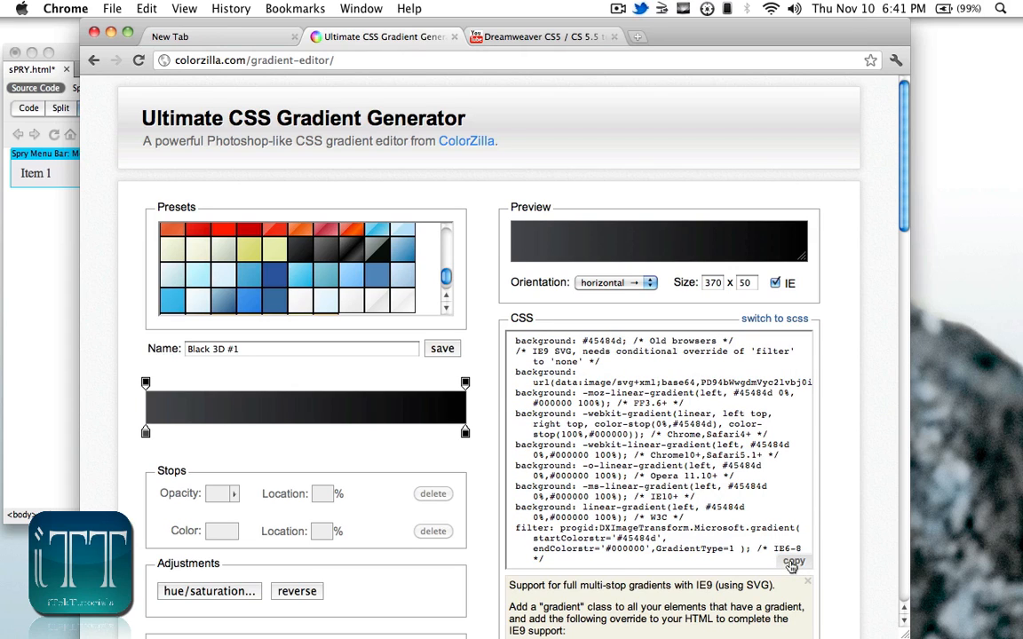
# - Switch back to Dreamweaver and expand SpryMenuBarHorizontal.css in the CSS styles, enlarging the list to fit all its rules
pyautogui.click(58, 331)
pyautogui.click(73, 157)
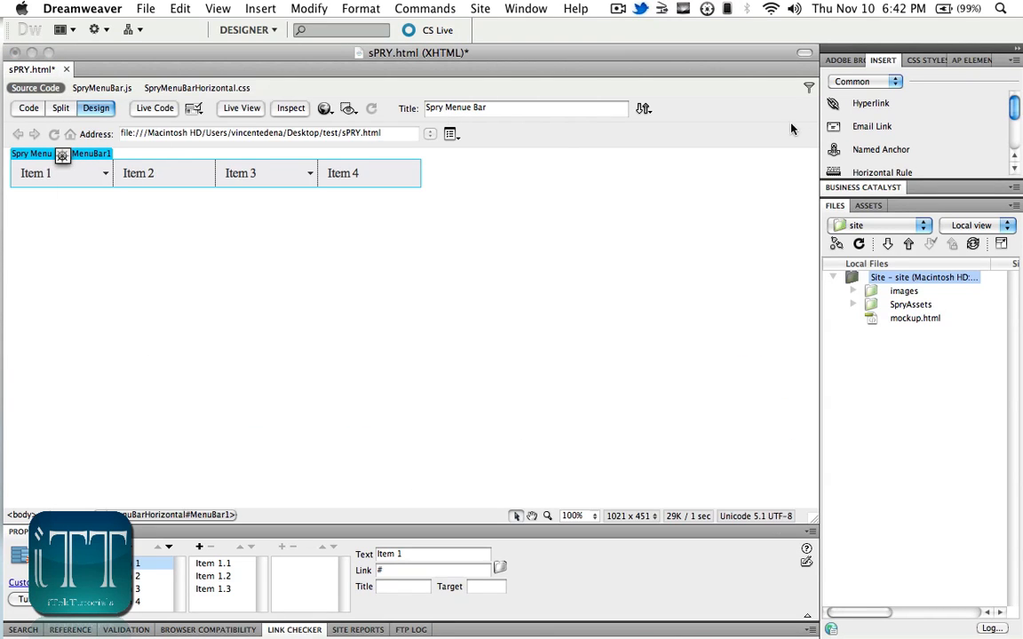
pyautogui.click(931, 61)
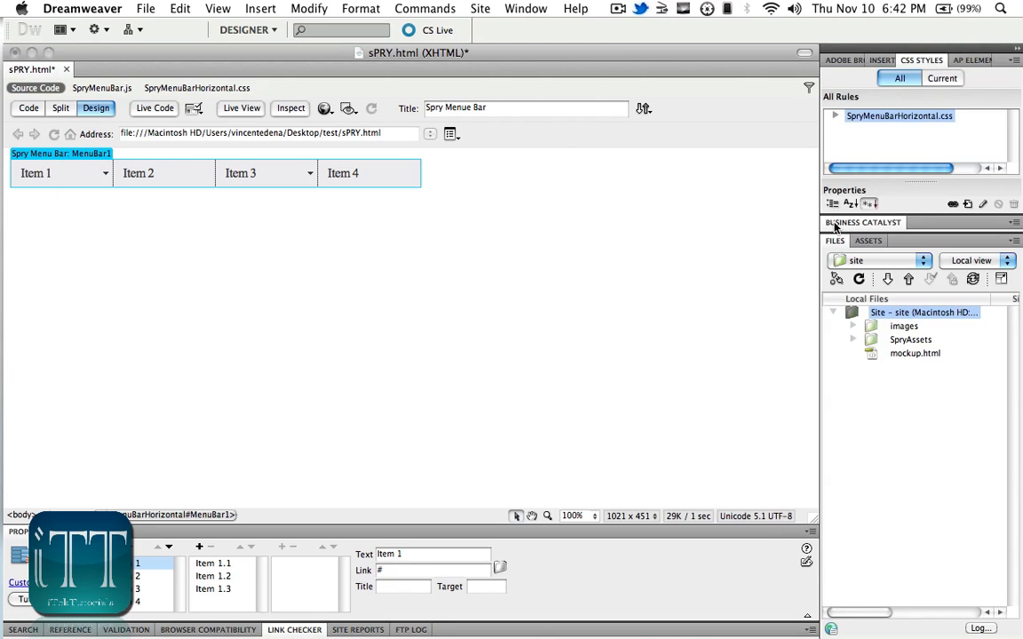
pyautogui.click(836, 117)
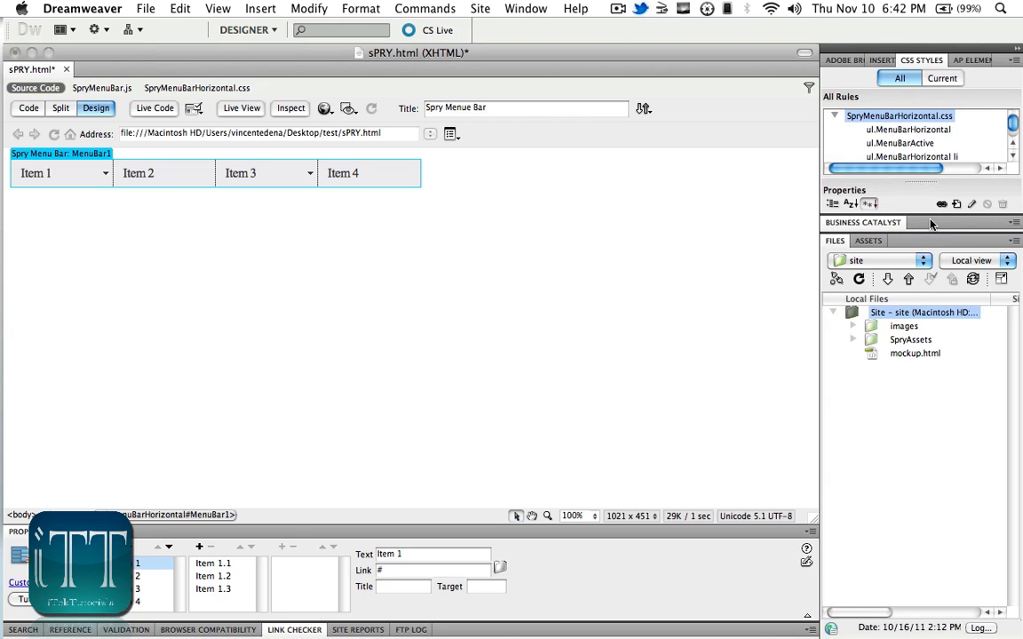
pyautogui.moveTo(941, 214); pyautogui.dragTo(926, 483)
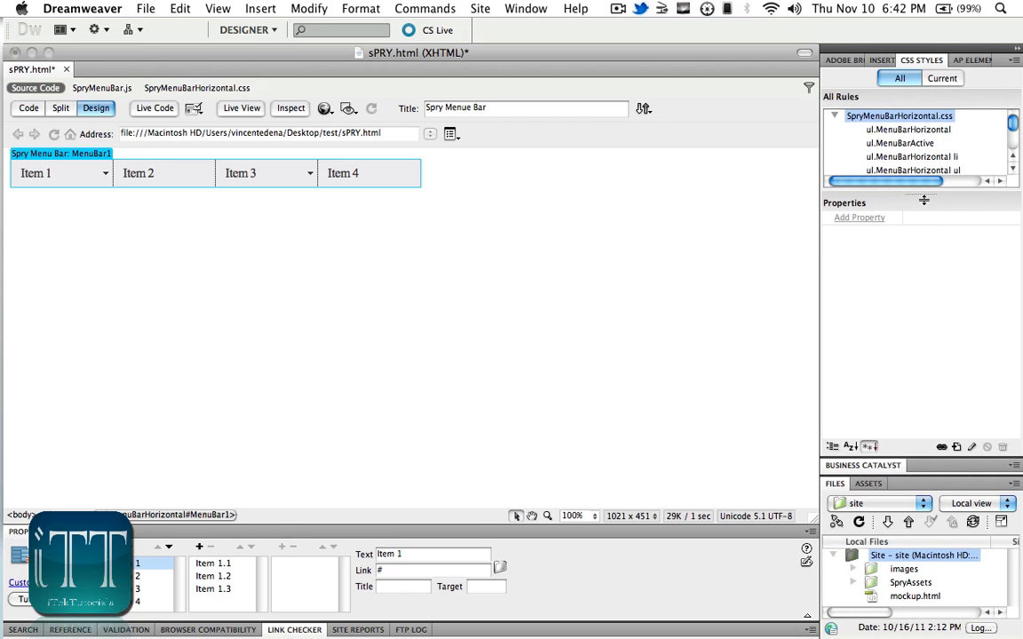
pyautogui.moveTo(924, 198); pyautogui.dragTo(934, 402)
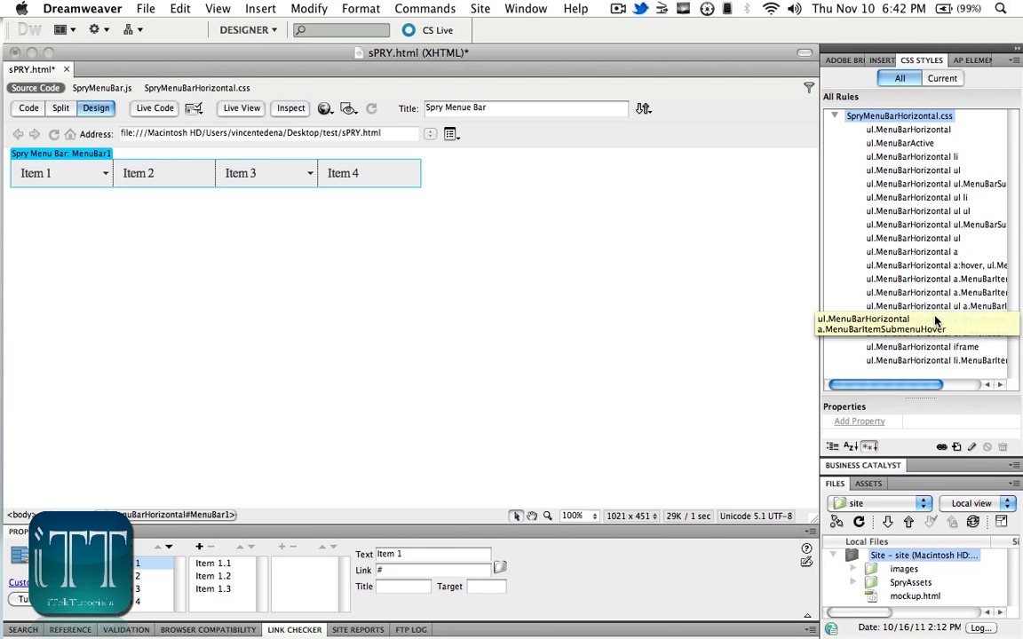
# - Delete the five consecutive CSS rules between ul.MenuBarHorizontal a:hover and ul.MenuBarHorizontal iframe
pyautogui.click(885, 280)
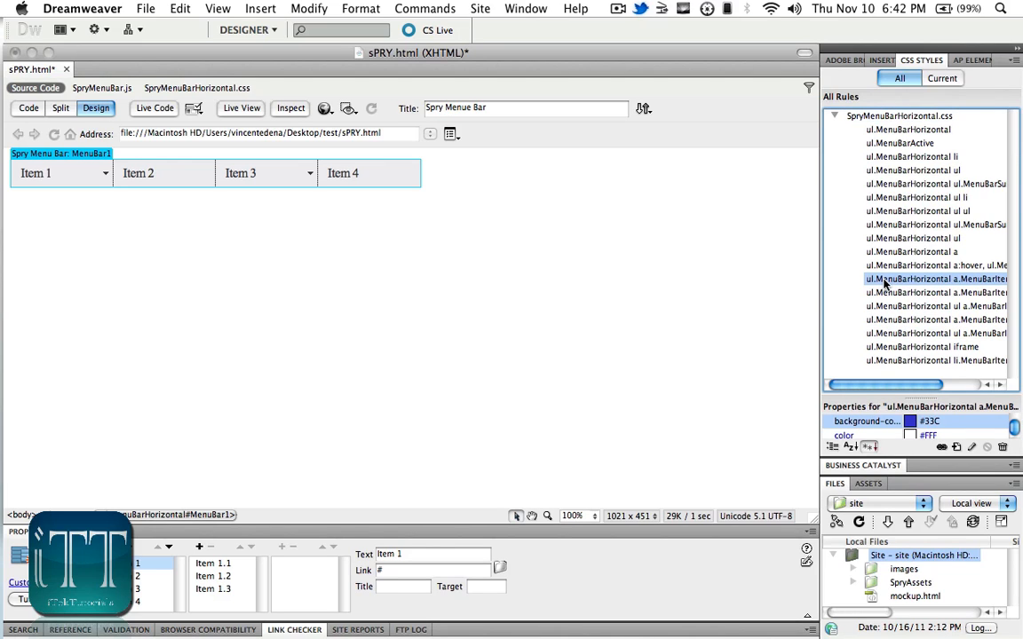
pyautogui.hotkey('shift', 'Down')
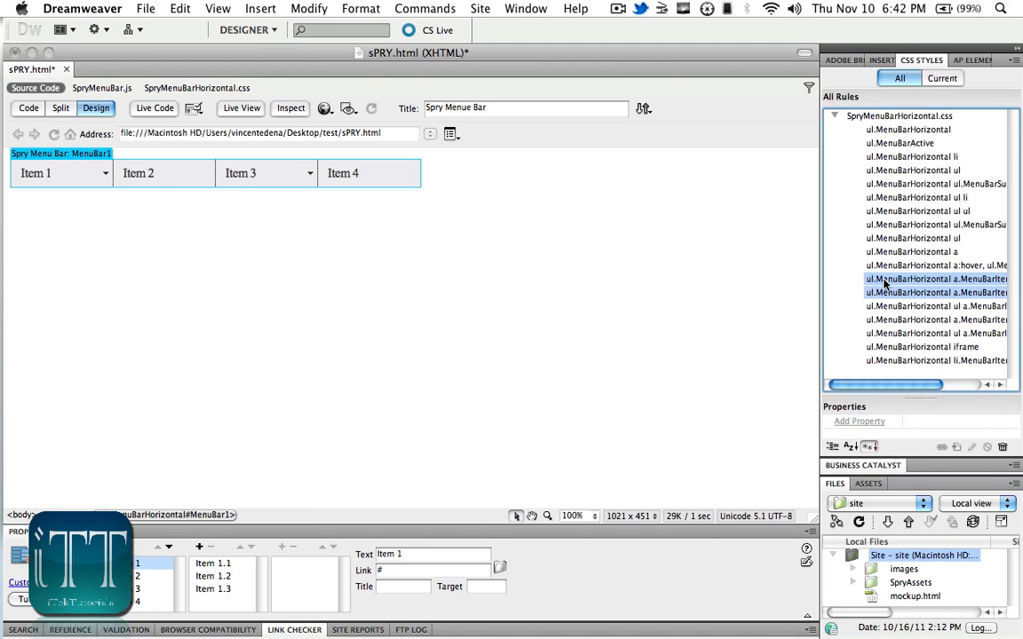
pyautogui.hotkey('shift', 'Down')
pyautogui.hotkey('shift', 'Down')
pyautogui.hotkey('shift', 'Down')
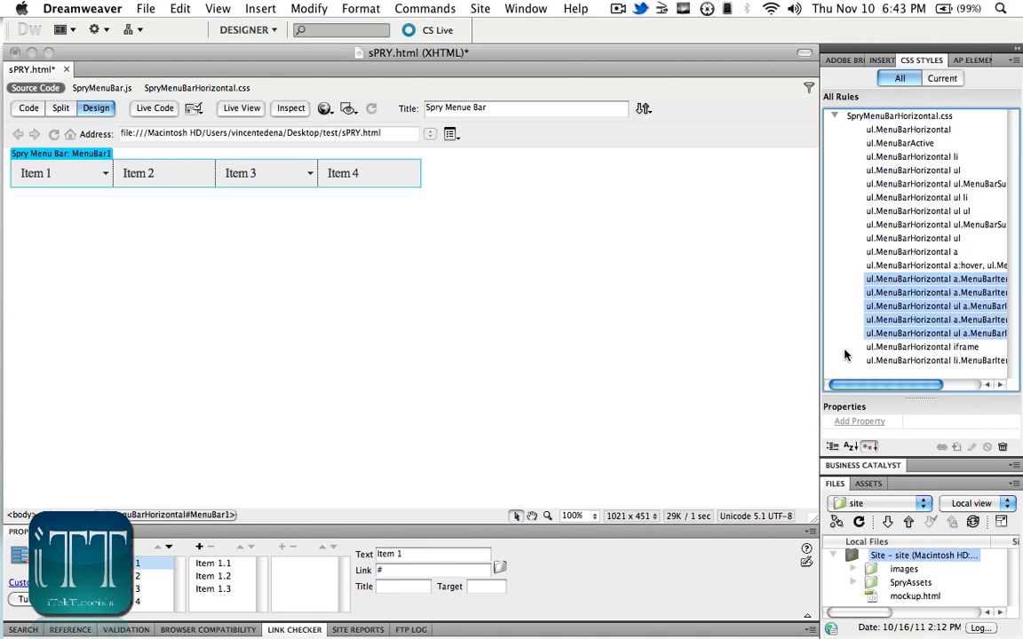
pyautogui.rightClick(932, 295)
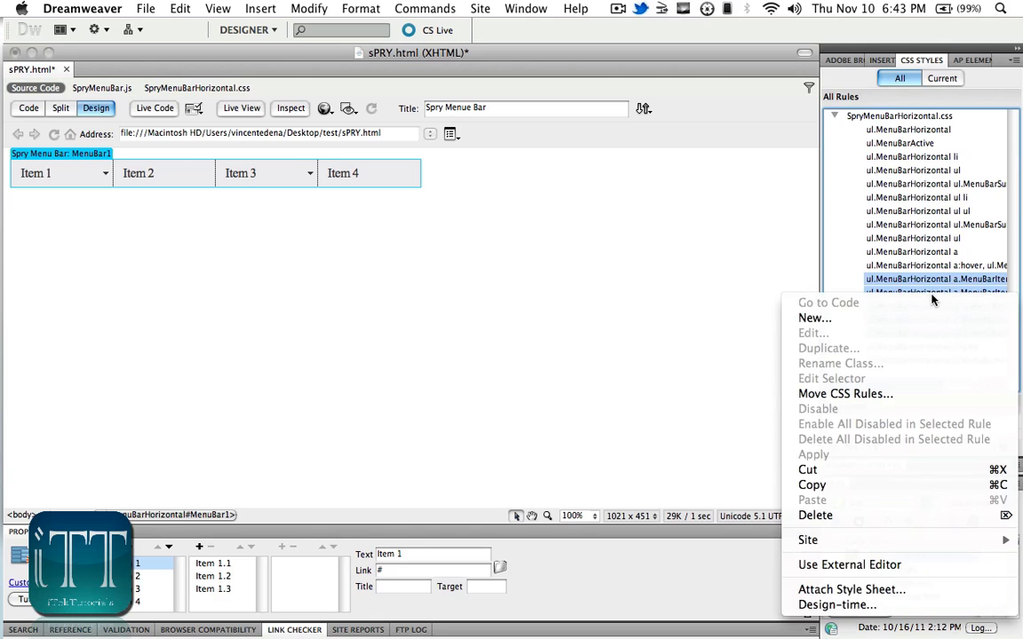
pyautogui.click(833, 515)
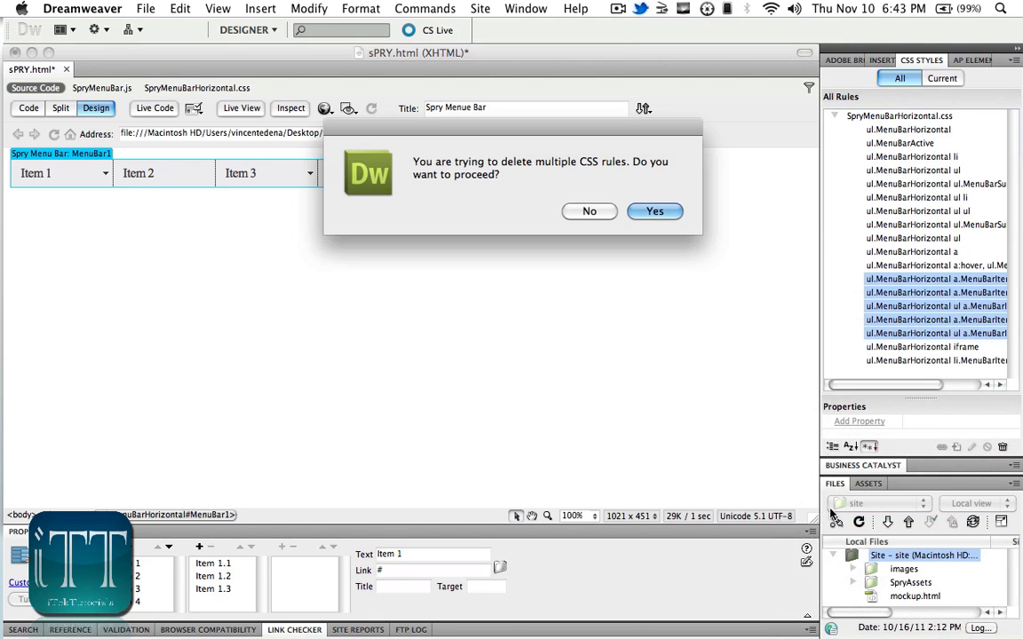
pyautogui.click(655, 211)
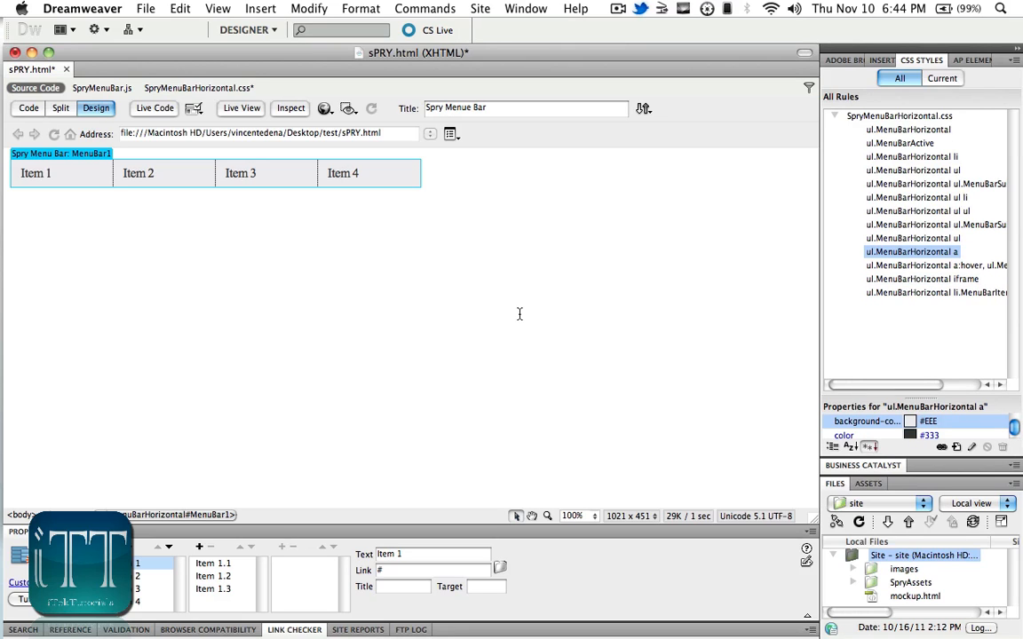
# - Paste the copied gradient CSS after text-decoration in the ul.MenuBarHorizontal a rule of SpryMenuBarHorizontal.css and save the stylesheet
pyautogui.click(232, 93)
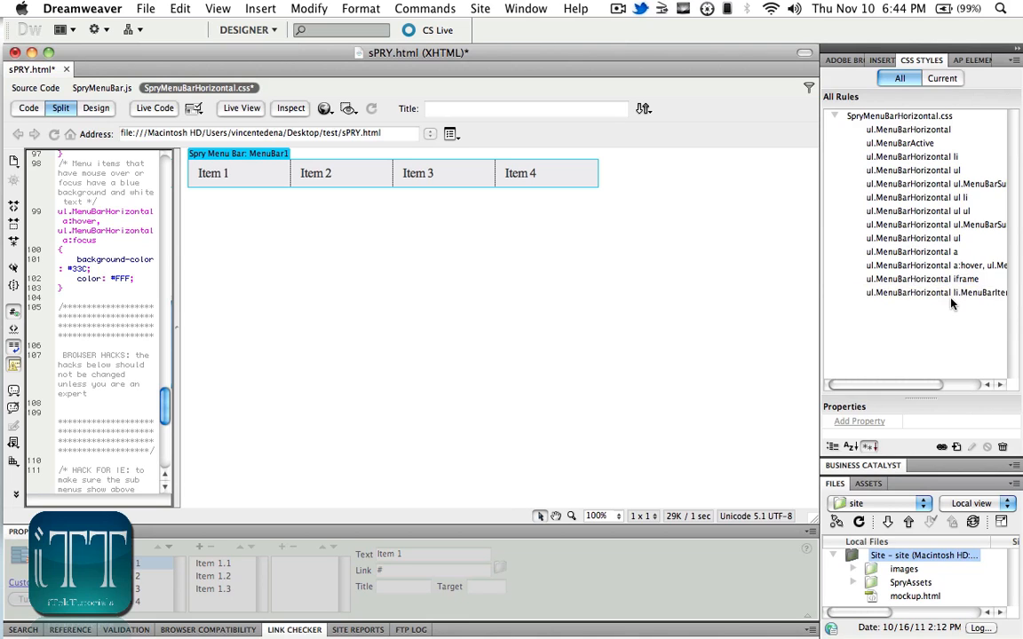
pyautogui.click(938, 252)
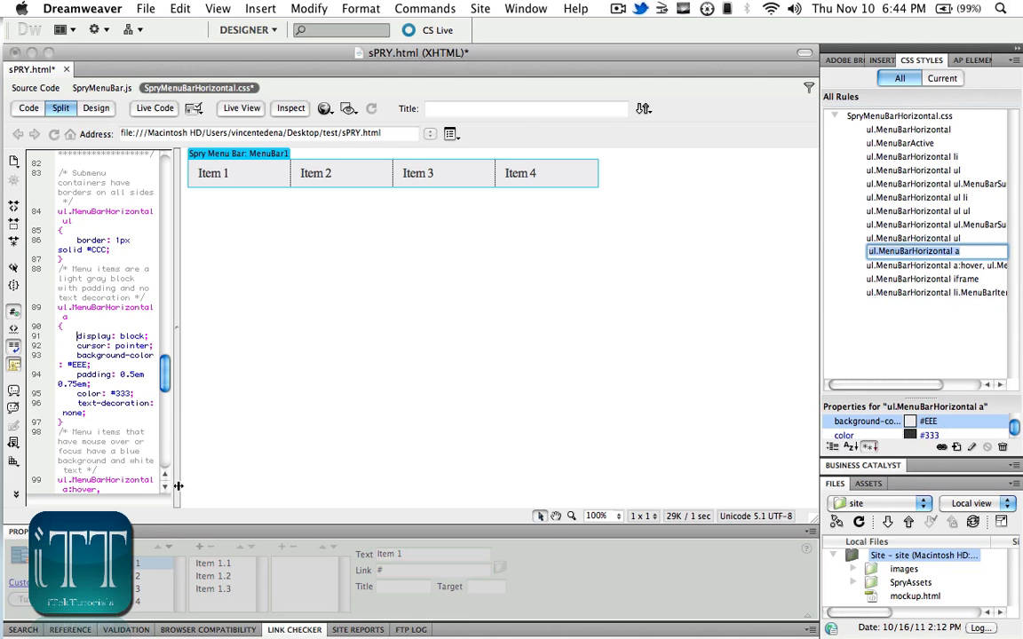
pyautogui.moveTo(178, 489); pyautogui.dragTo(272, 491)
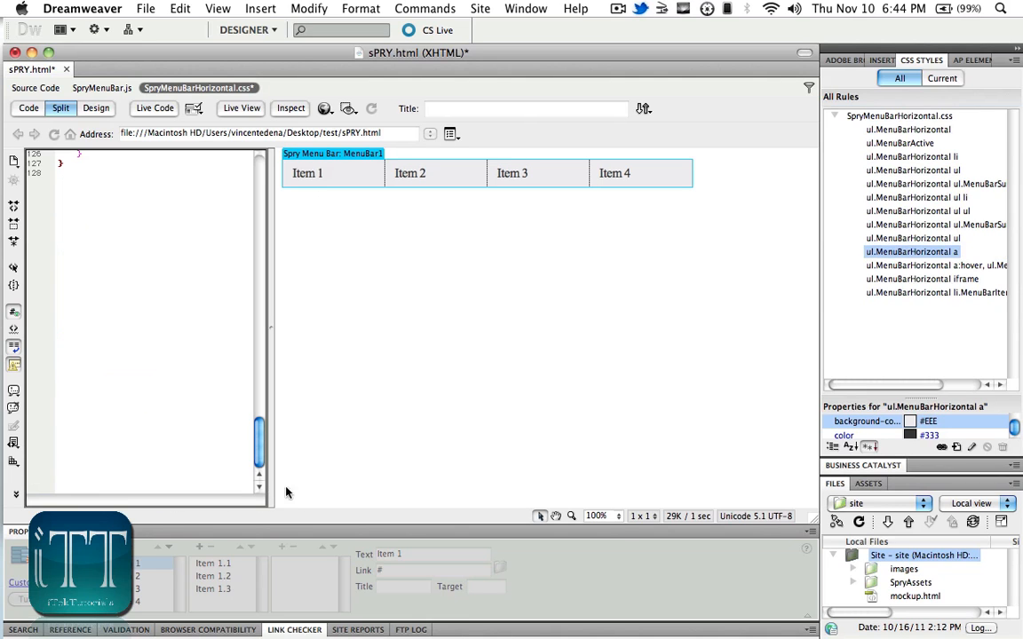
pyautogui.scroll(12, 192, 395)
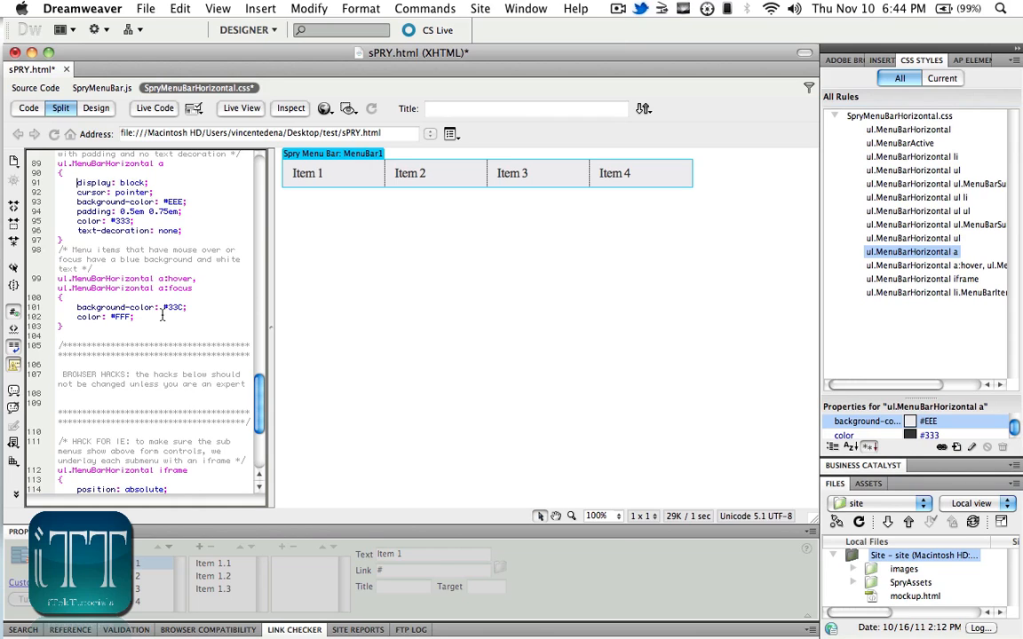
pyautogui.click(193, 231)
pyautogui.press('Return')
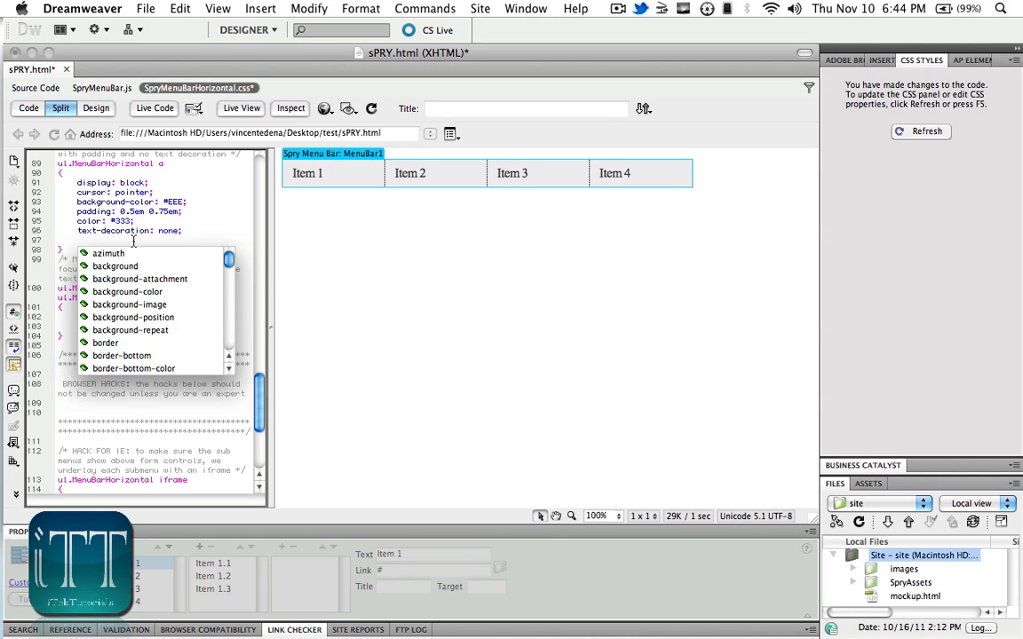
pyautogui.press('super+v')
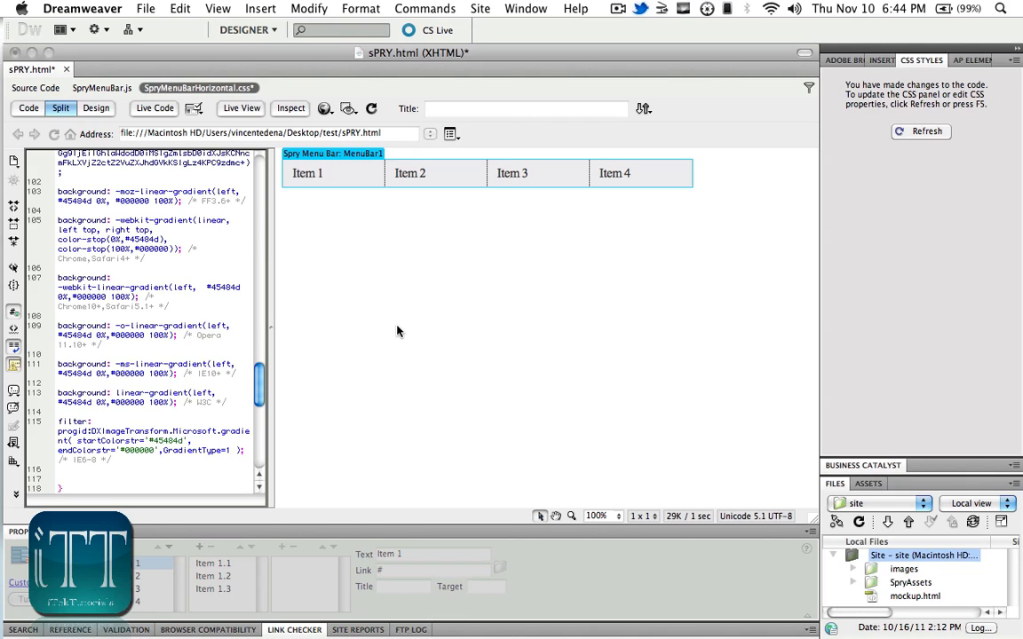
pyautogui.press('super+s')
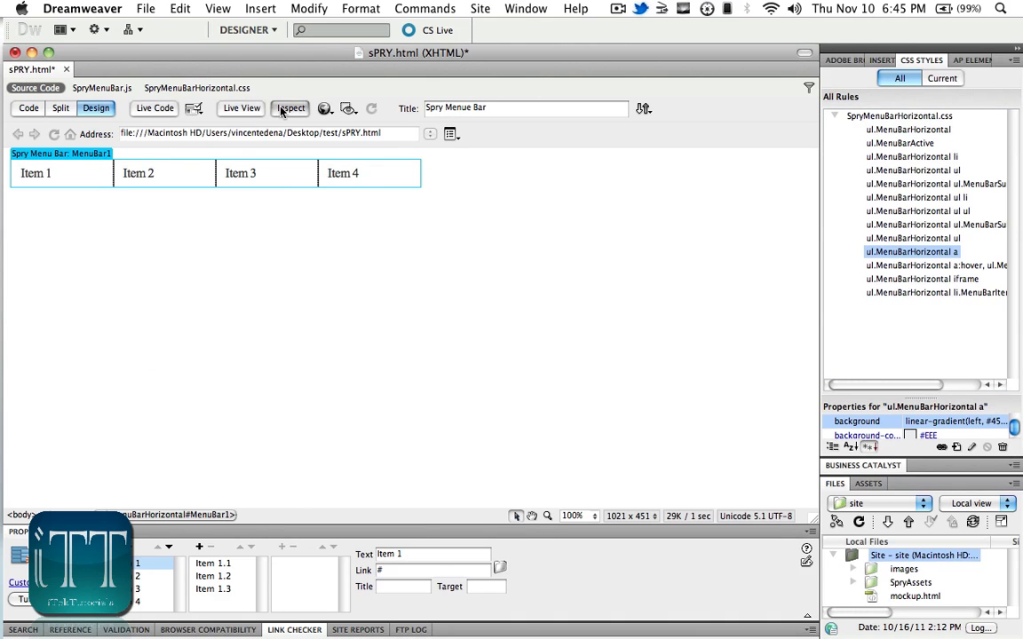
# - Turn on Live View and check how the gradient renders on the menu items
pyautogui.click(241, 111)
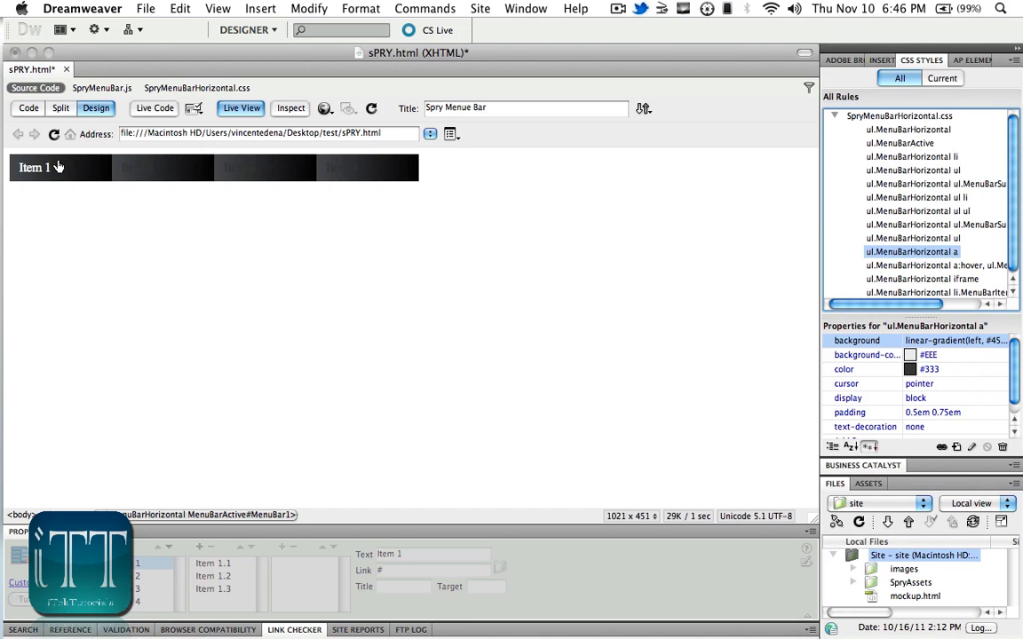
pyautogui.moveTo(55, 184)
pyautogui.moveTo(35, 167)
pyautogui.click(330, 291)
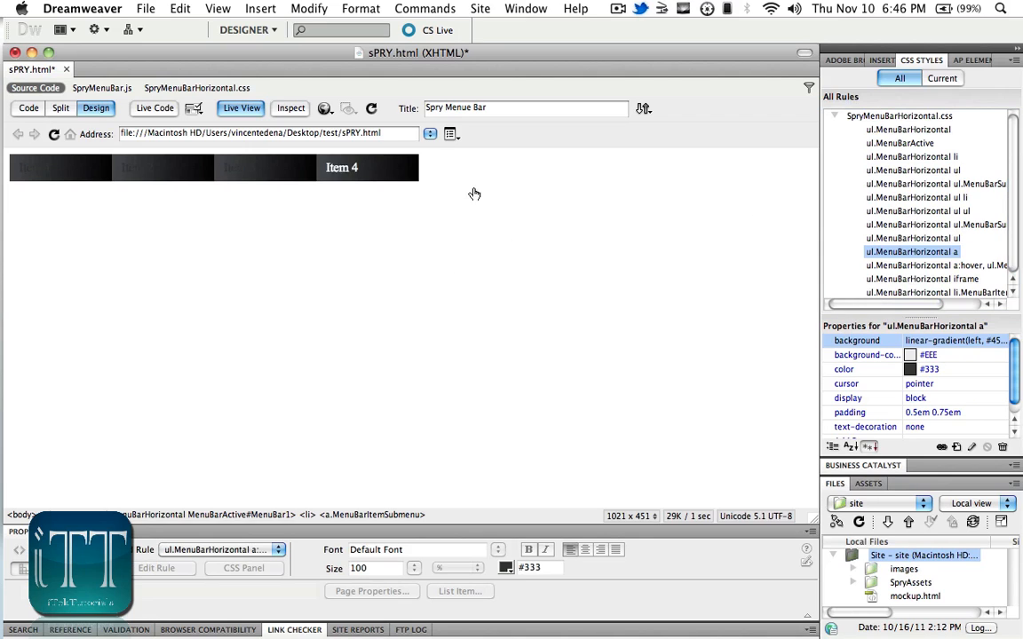
# - Set the text color of the ul.MenuBarHorizontal a rule to white, #FFF, and check the menu items
pyautogui.click(912, 253)
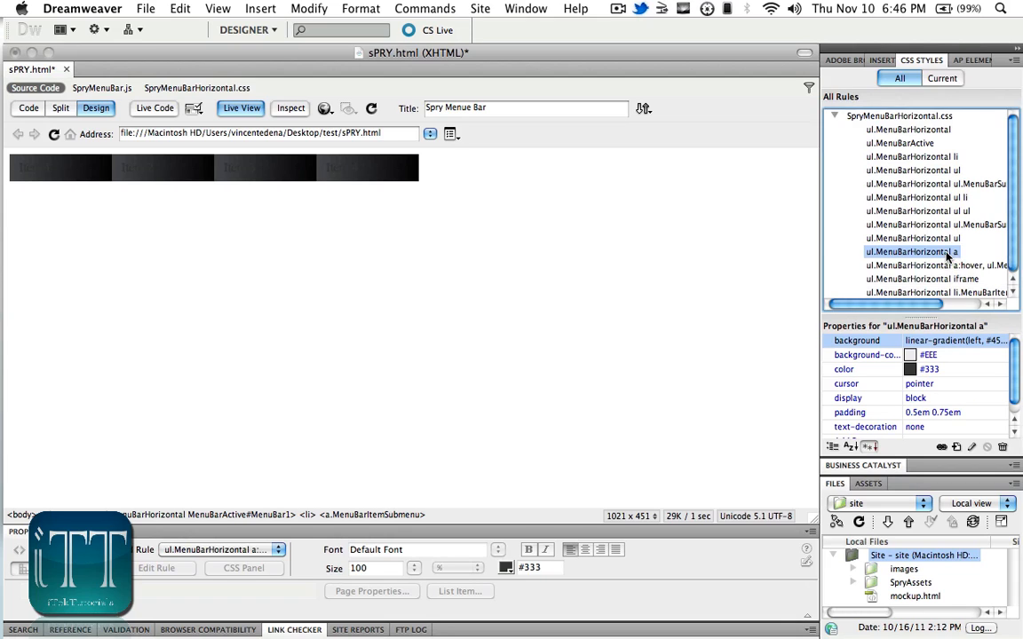
pyautogui.click(947, 254)
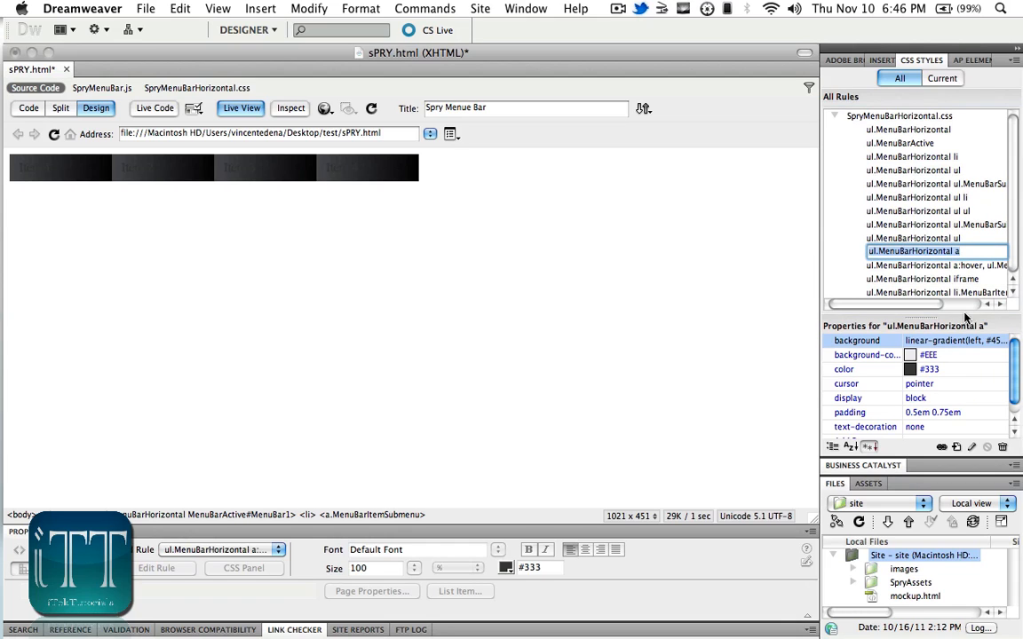
pyautogui.click(910, 369)
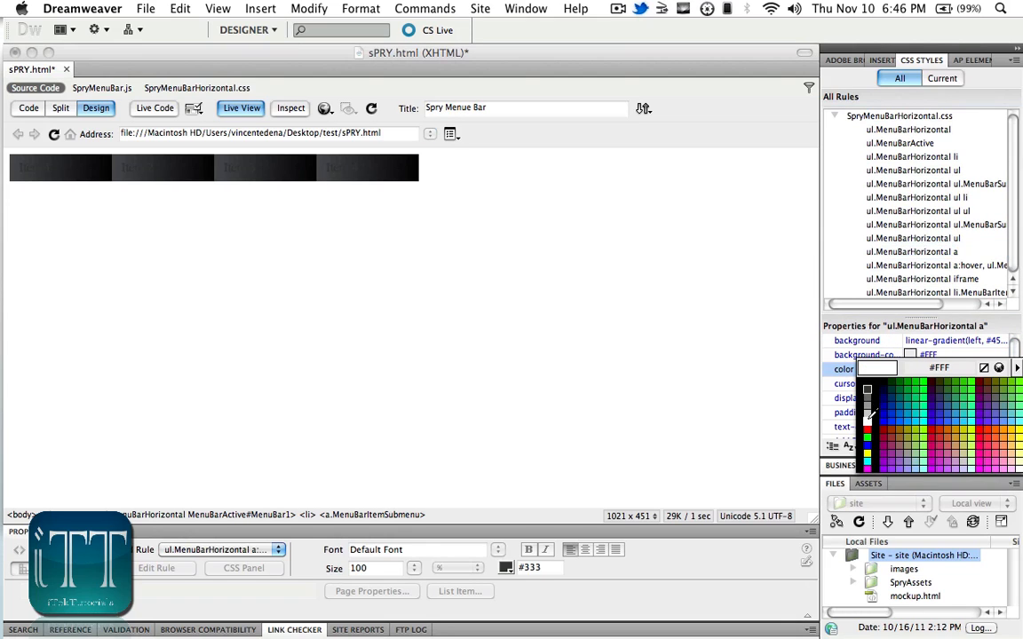
pyautogui.click(870, 414)
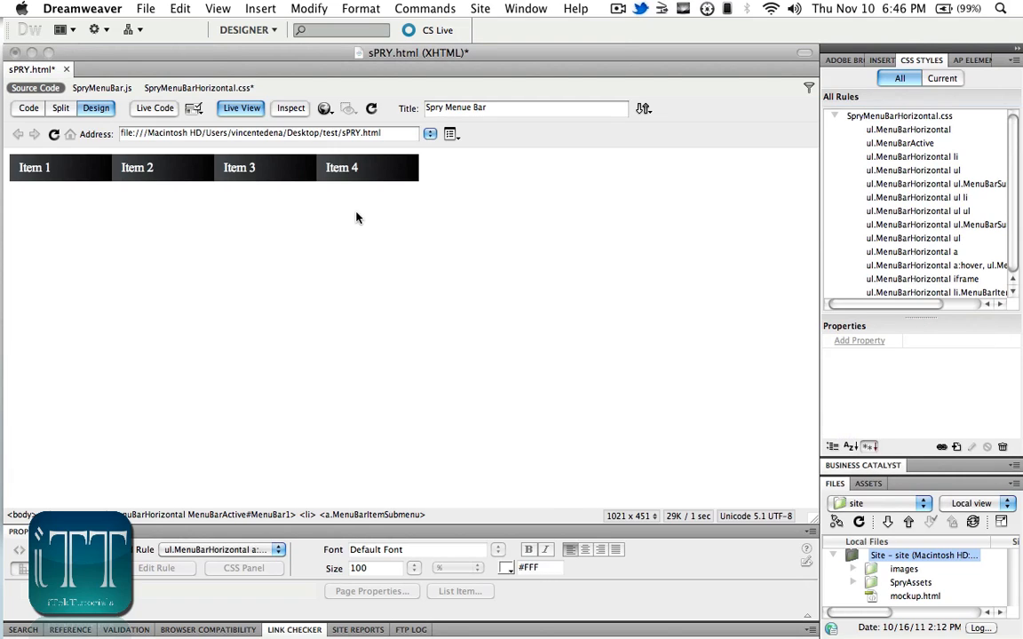
pyautogui.moveTo(233, 167)
pyautogui.moveTo(58, 163)
# - Switch to the ColorZilla gradient generator in Chrome, copy the CSS of the Black 3D preset, and return to Dreamweaver
pyautogui.press('super+Tab')
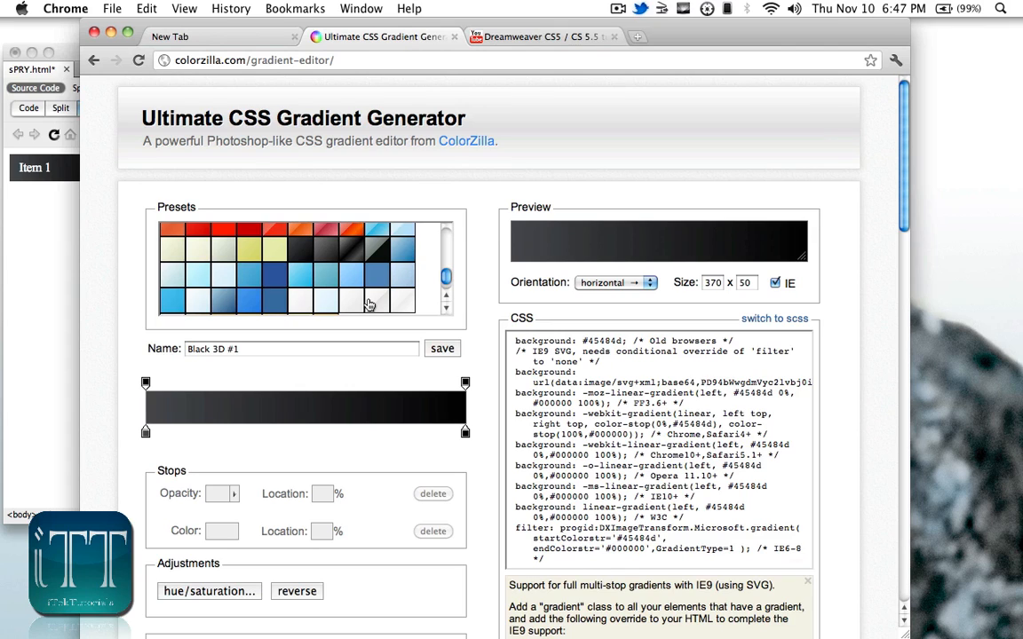
pyautogui.click(329, 256)
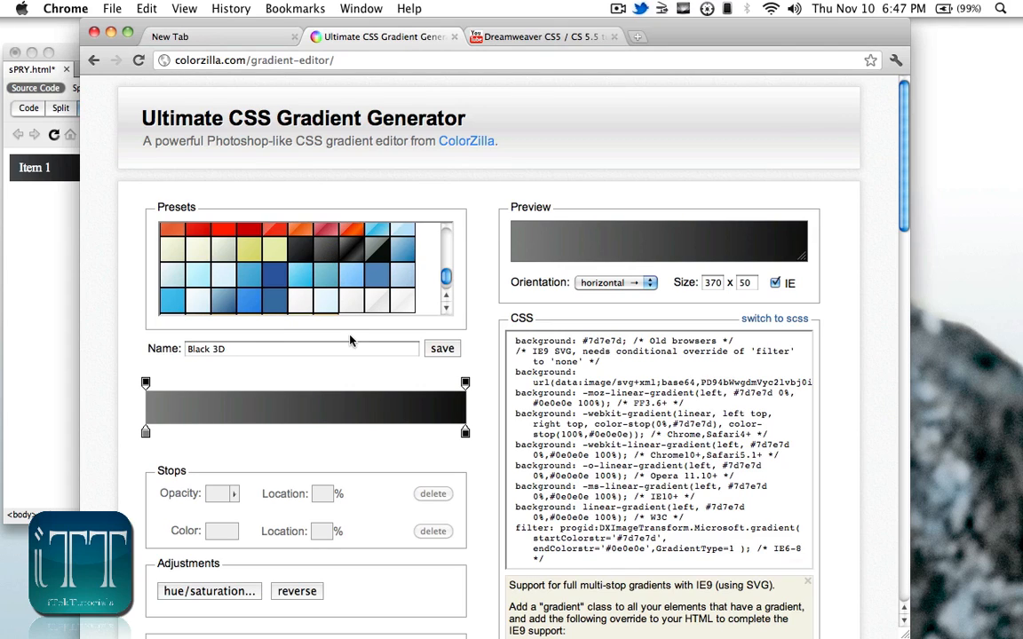
pyautogui.moveTo(539, 384)
pyautogui.moveTo(676, 448)
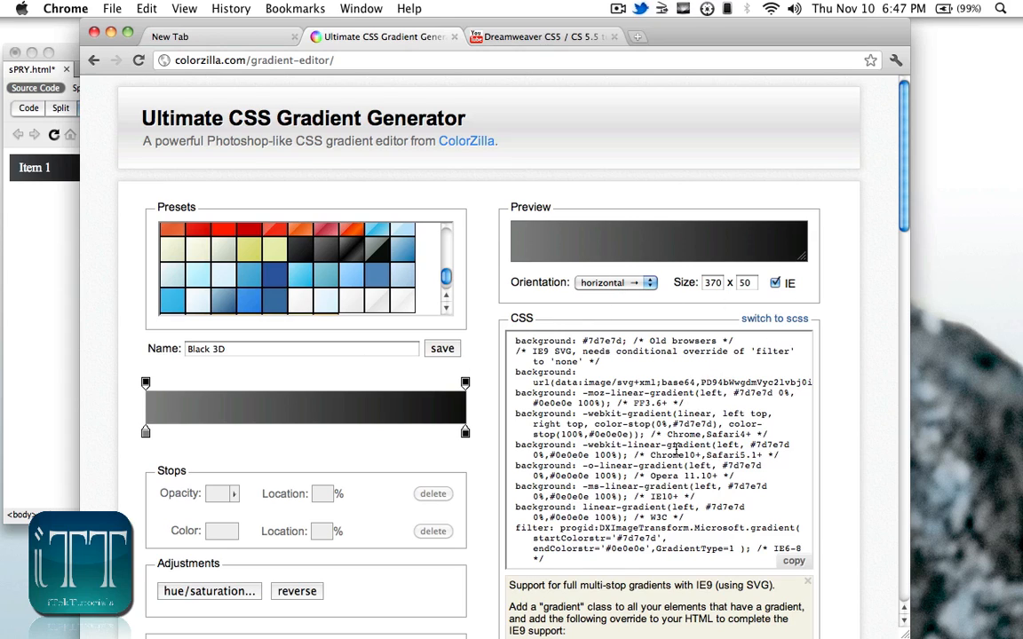
pyautogui.click(796, 562)
pyautogui.click(24, 292)
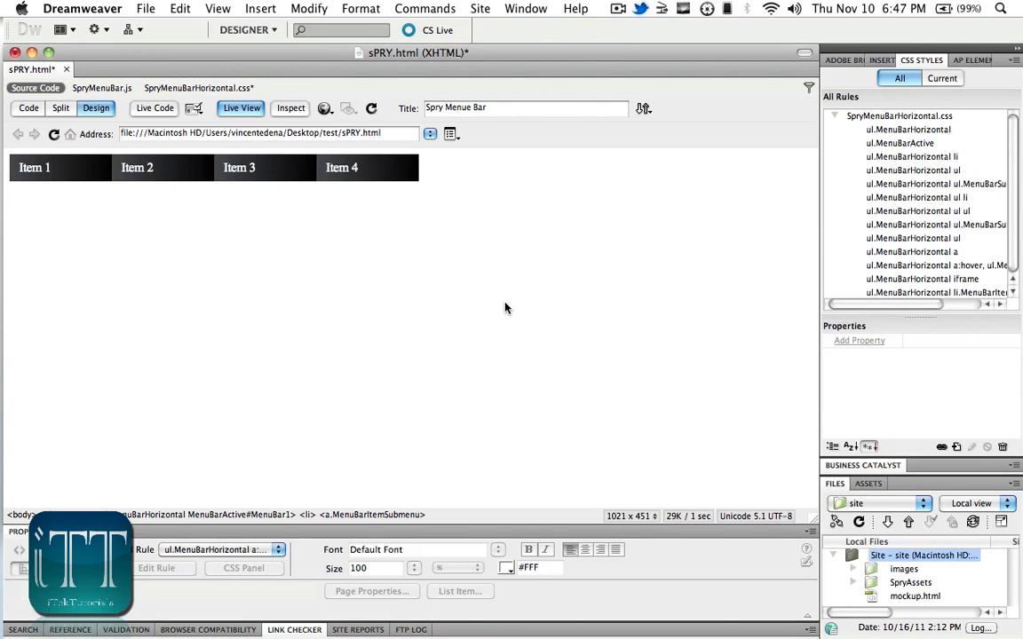
# - Paste the copied gradient CSS after the color property in the ul.MenuBarHorizontal a:hover, a:focus rule and refresh the CSS styles
pyautogui.click(867, 279)
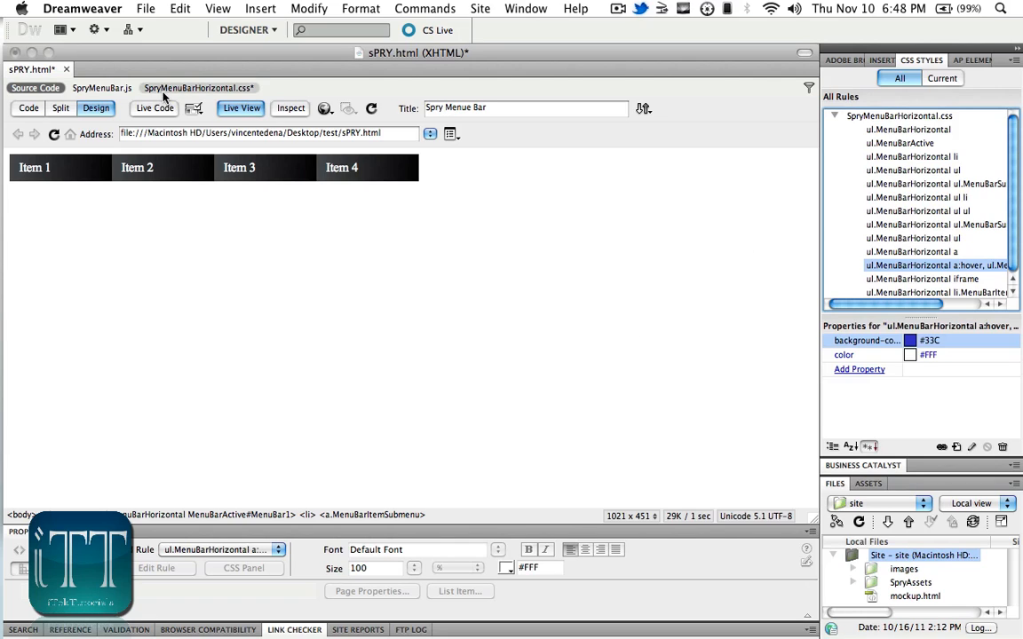
pyautogui.click(250, 92)
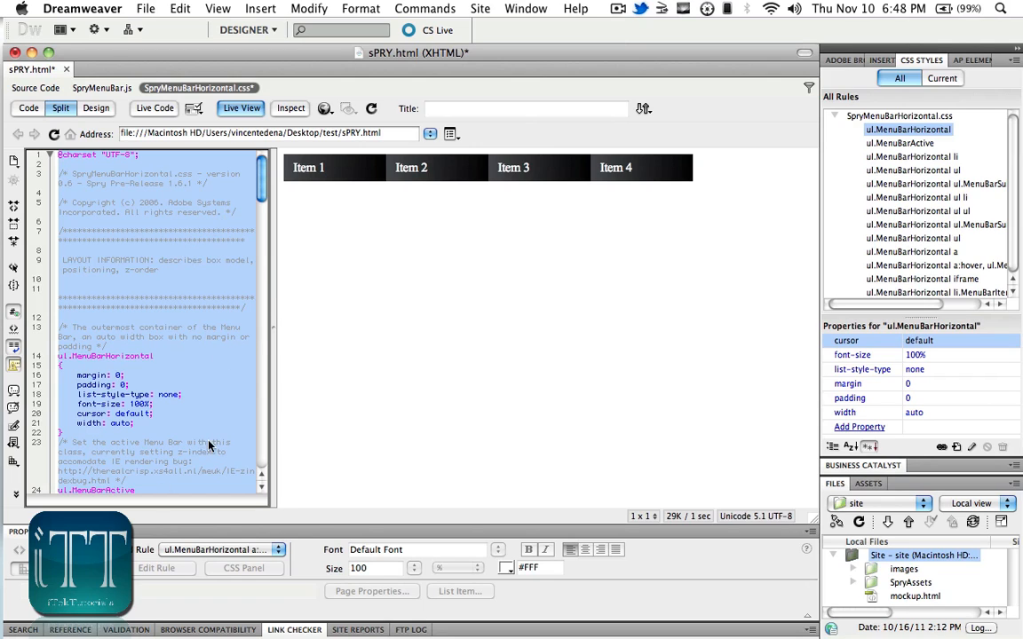
pyautogui.click(944, 264)
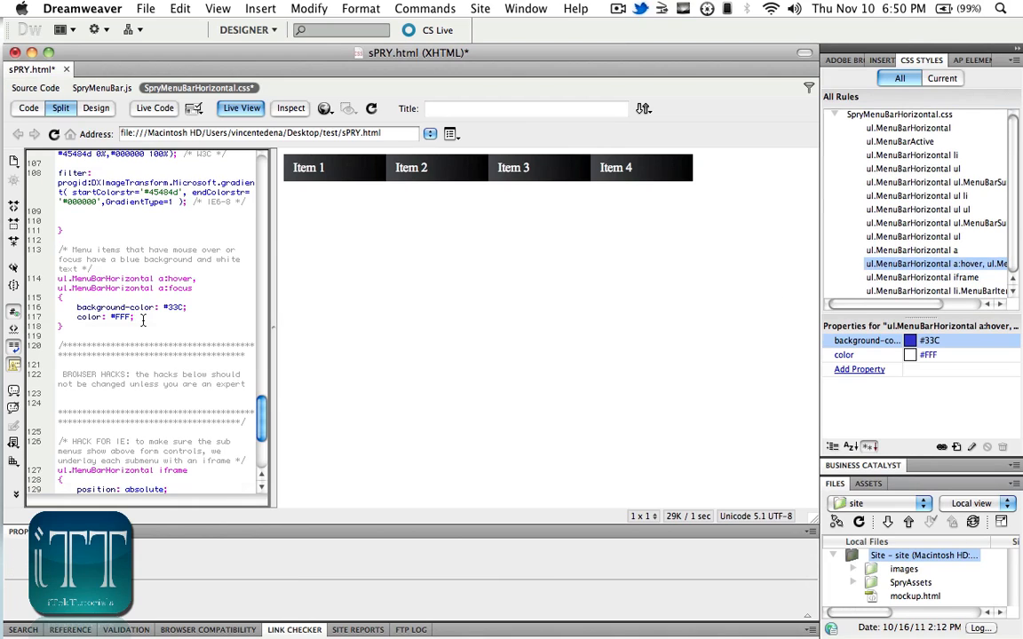
pyautogui.press('Return')
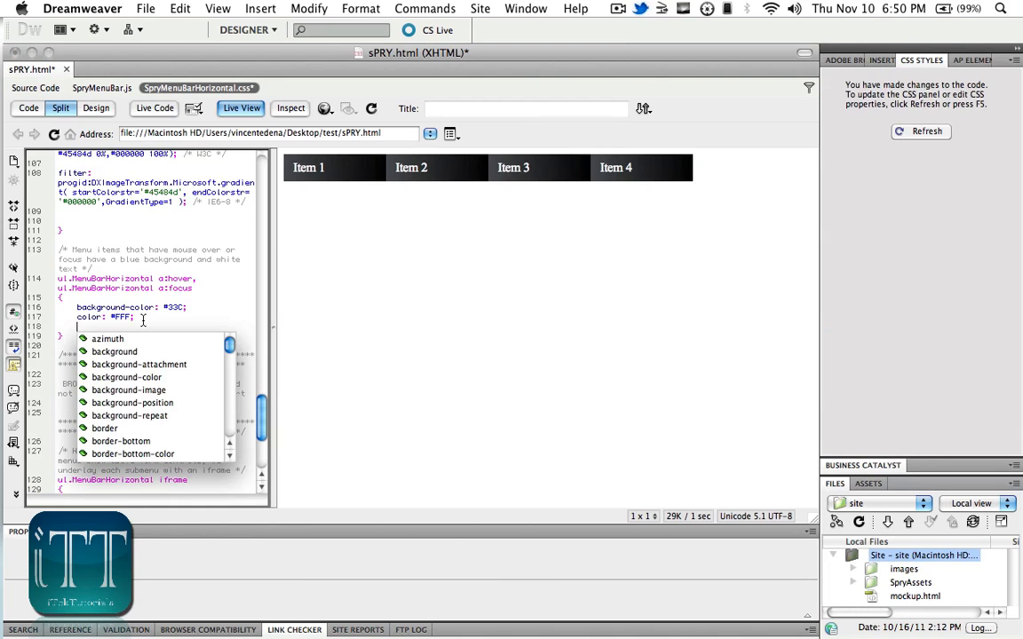
pyautogui.press('super+v')
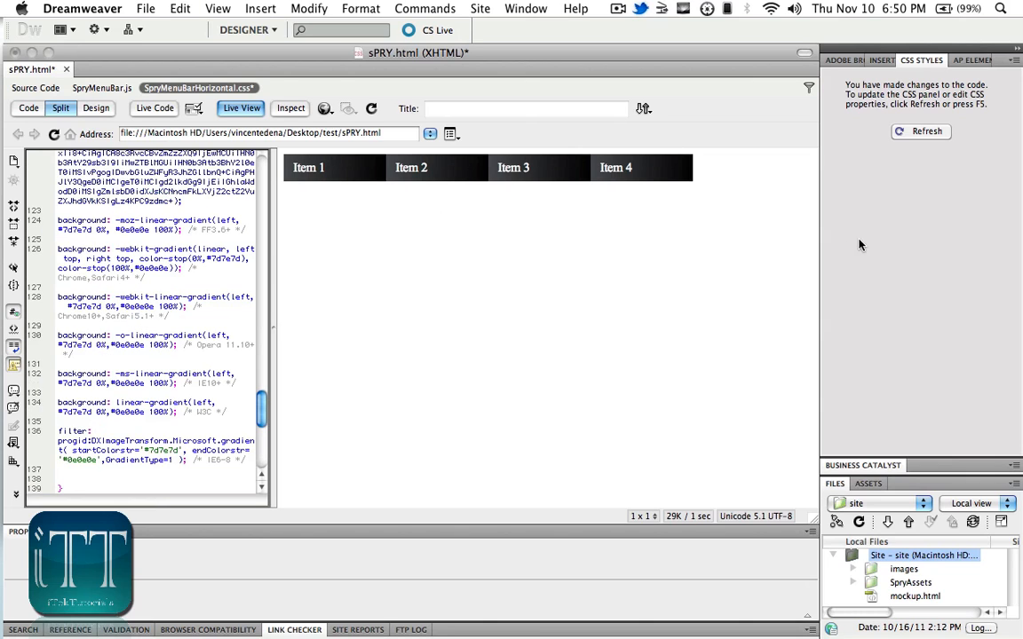
pyautogui.click(924, 133)
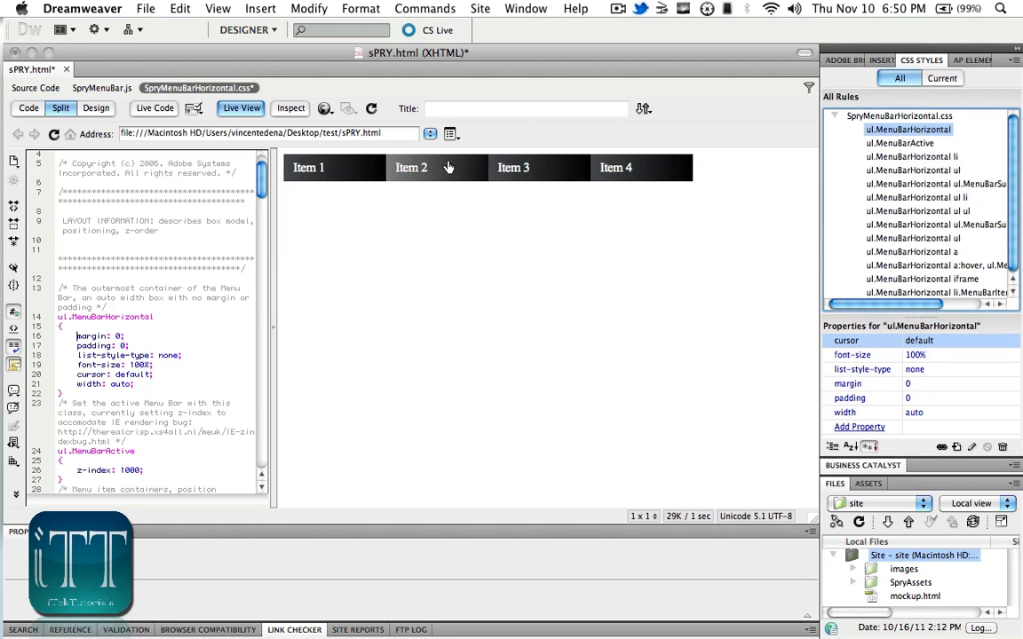
# - Return to Design view and check the hover gradient and submenus of the menu items in the live preview
pyautogui.moveTo(320, 173)
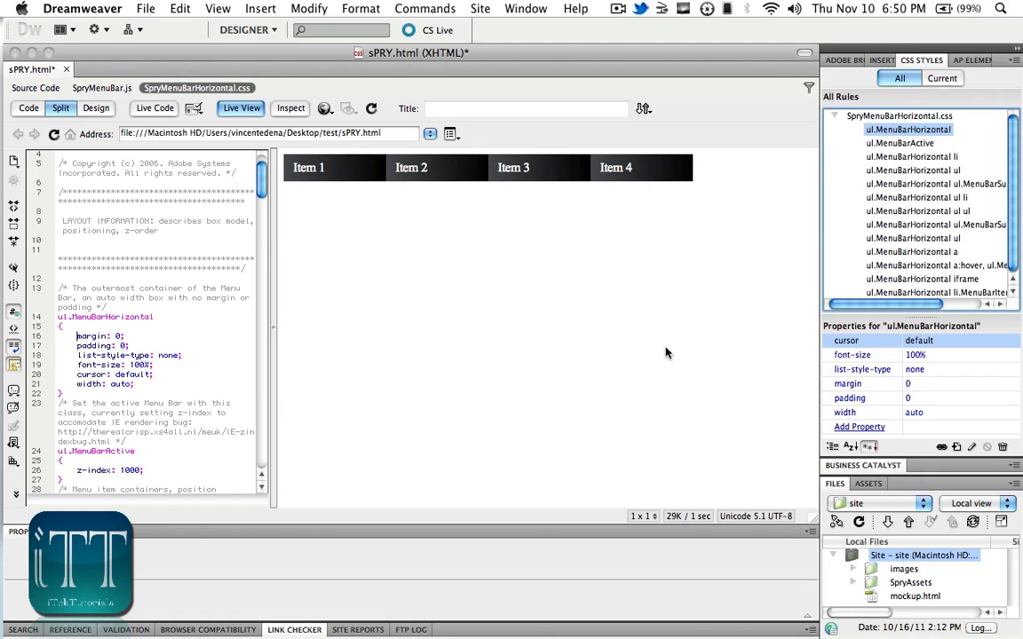
pyautogui.click(96, 108)
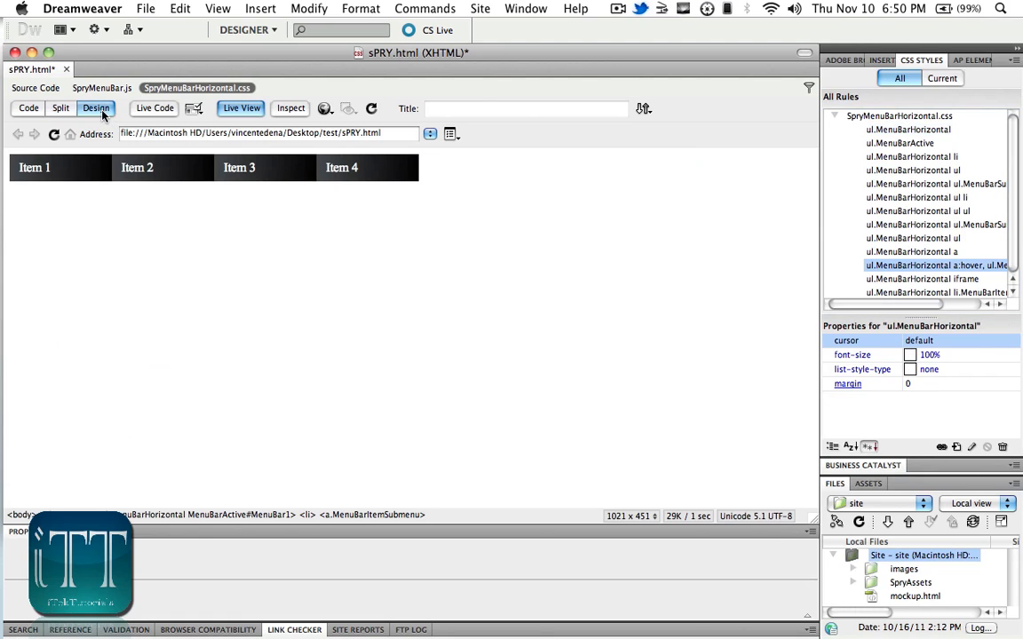
pyautogui.moveTo(18, 168)
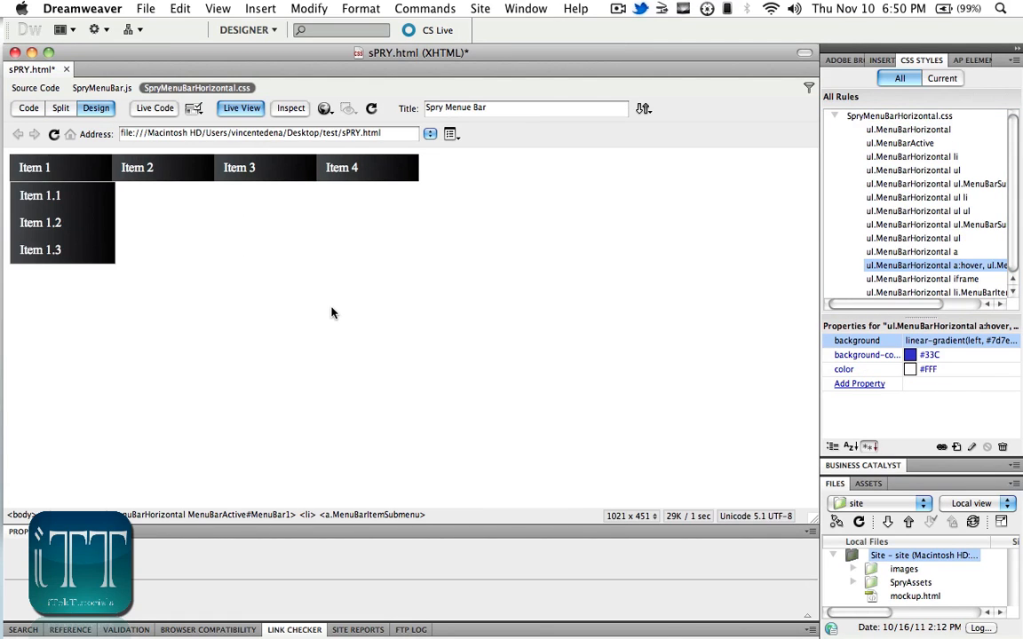
pyautogui.moveTo(58, 168)
pyautogui.moveTo(238, 168)
pyautogui.moveTo(264, 195)
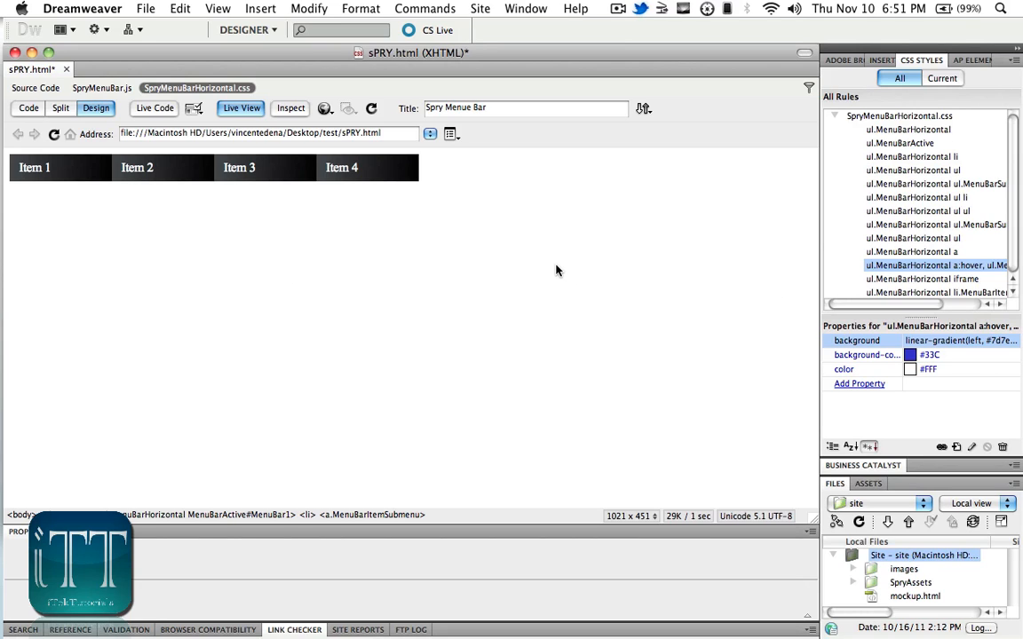
# - Examine the width properties of the ul.MenuBarHorizontal li, ul, visible-submenu and ul li rules
pyautogui.click(921, 158)
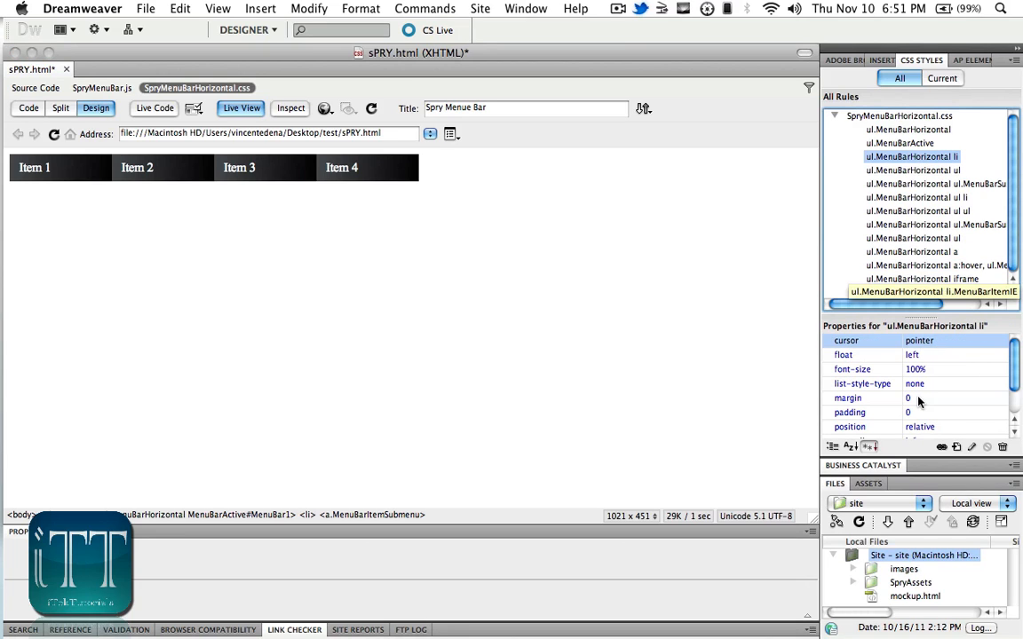
pyautogui.scroll(-3, 919, 401)
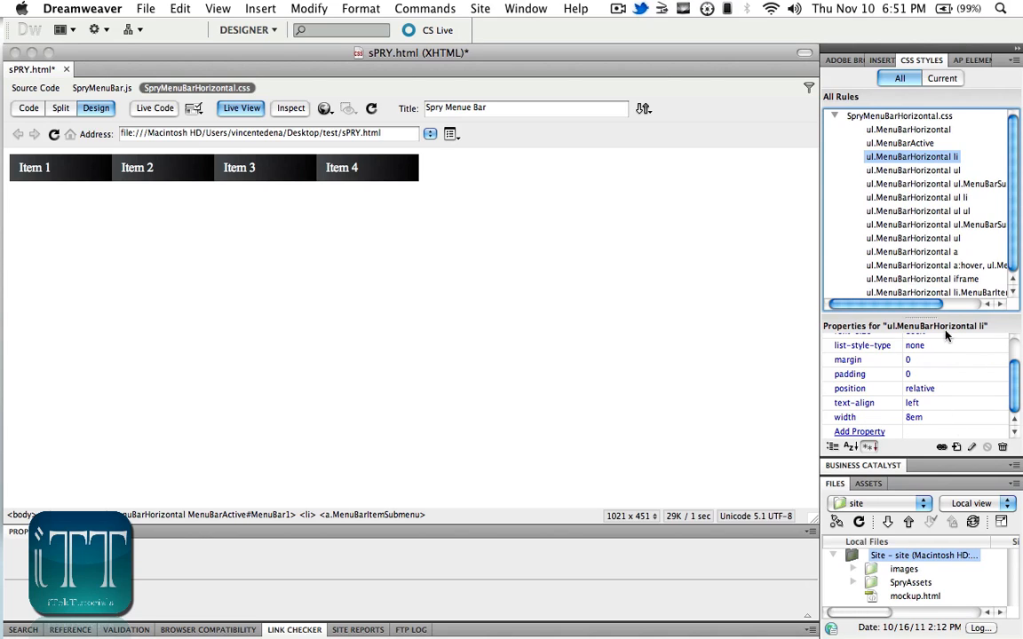
pyautogui.click(956, 170)
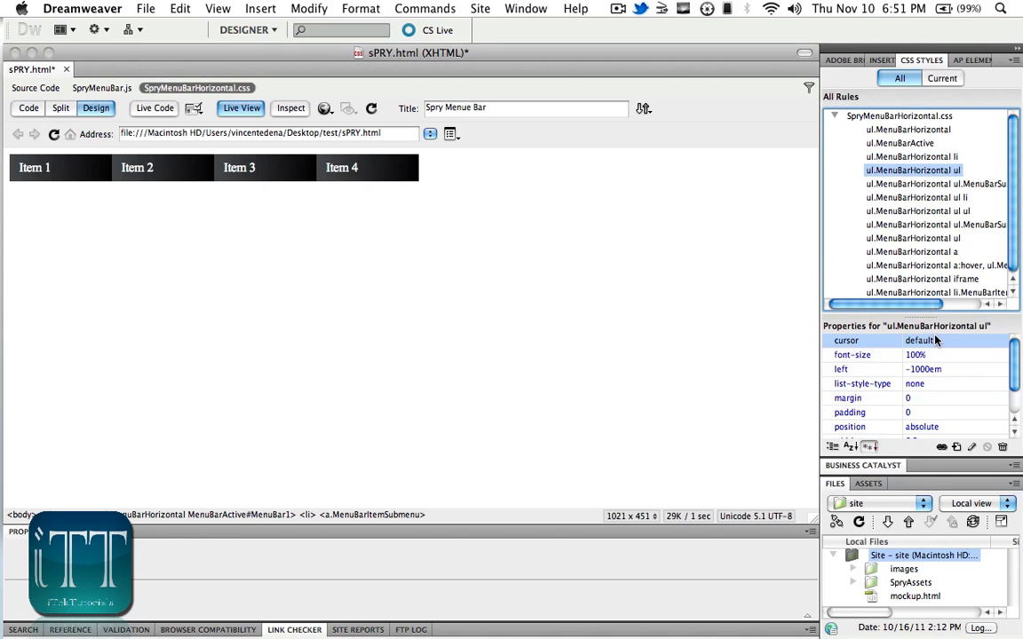
pyautogui.scroll(-3, 907, 400)
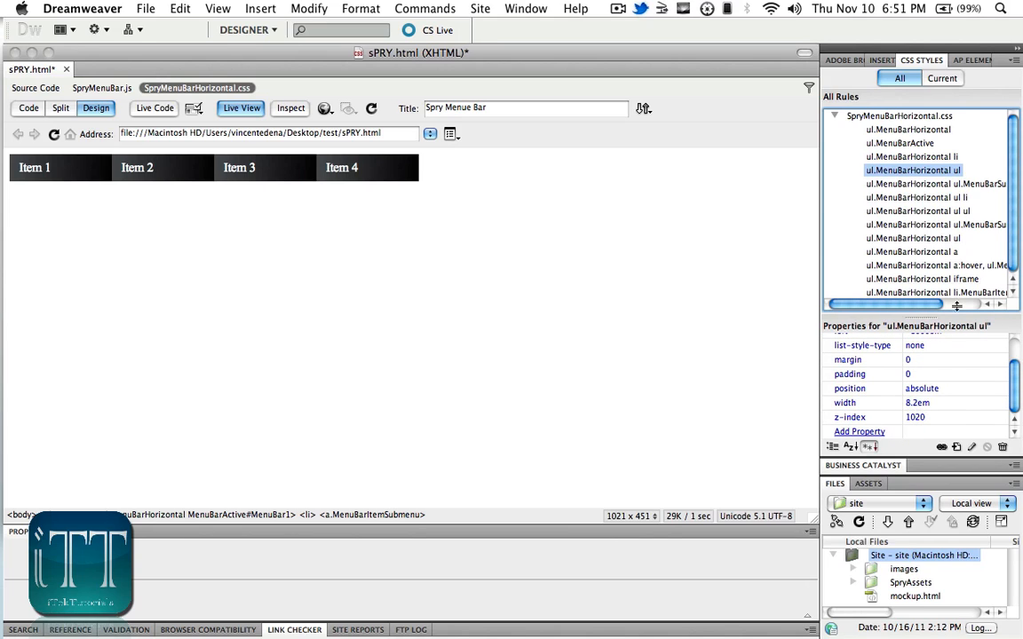
pyautogui.click(959, 184)
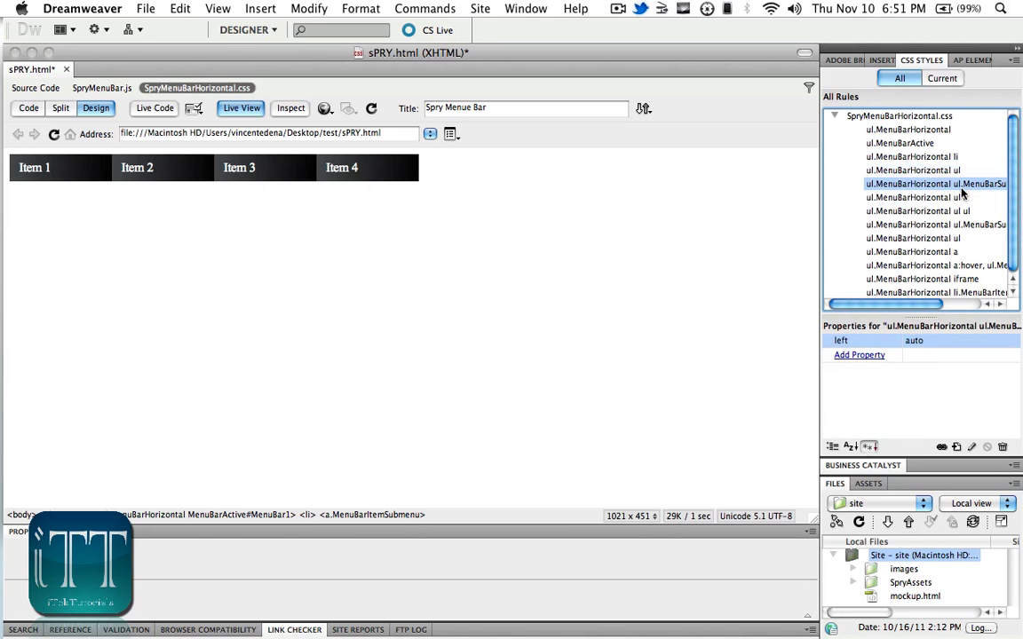
pyautogui.click(930, 197)
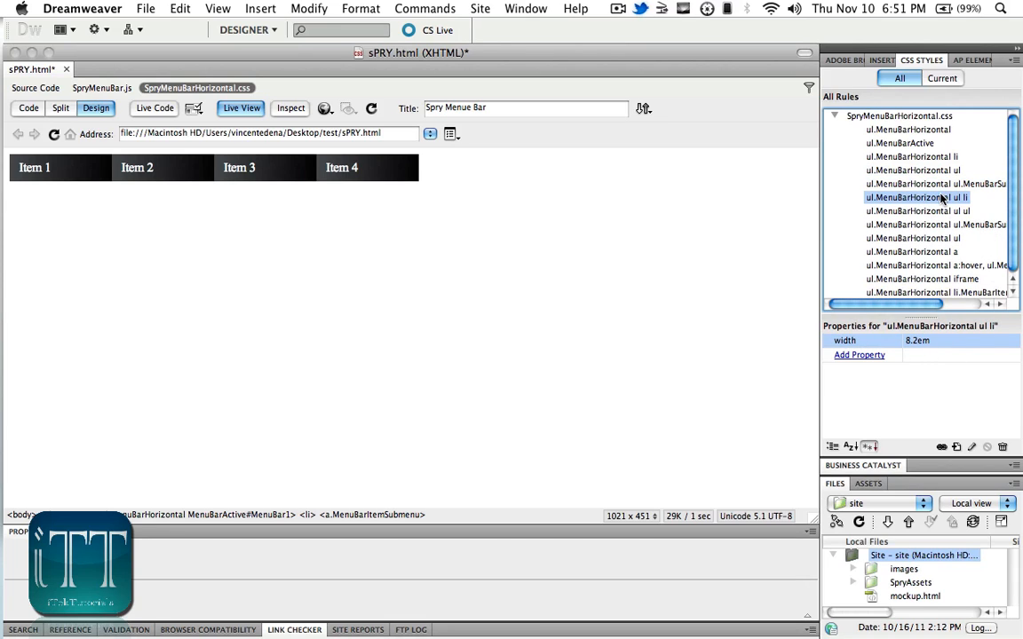
# - Set the width of the ul.MenuBarHorizontal li rule to 8.2em and check the menu items against their submenus in the live preview
pyautogui.click(932, 157)
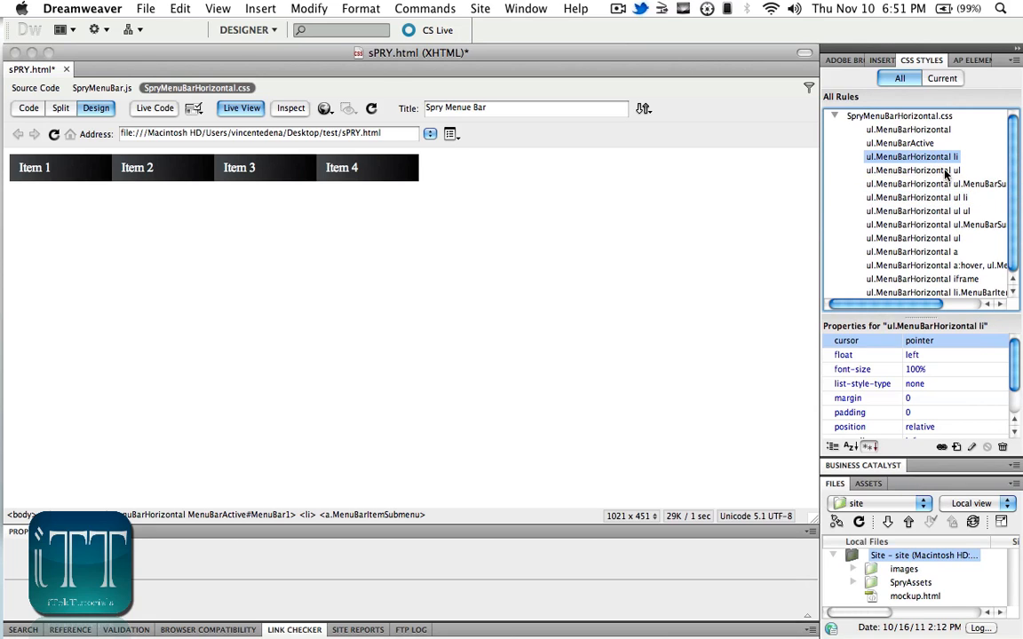
pyautogui.scroll(-1, 967, 389)
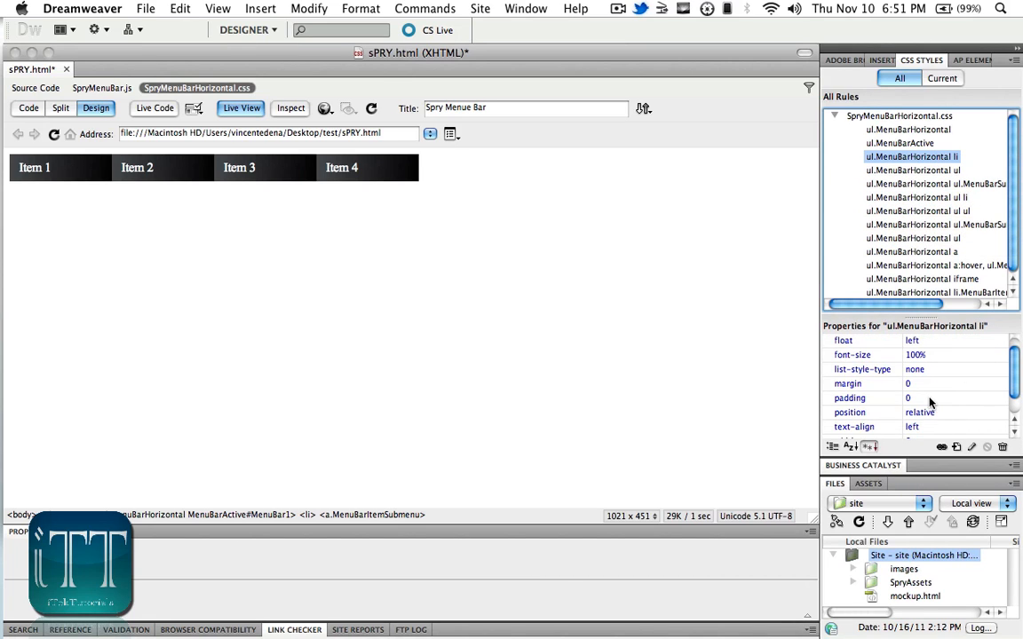
pyautogui.scroll(-2, 967, 391)
pyautogui.click(911, 419)
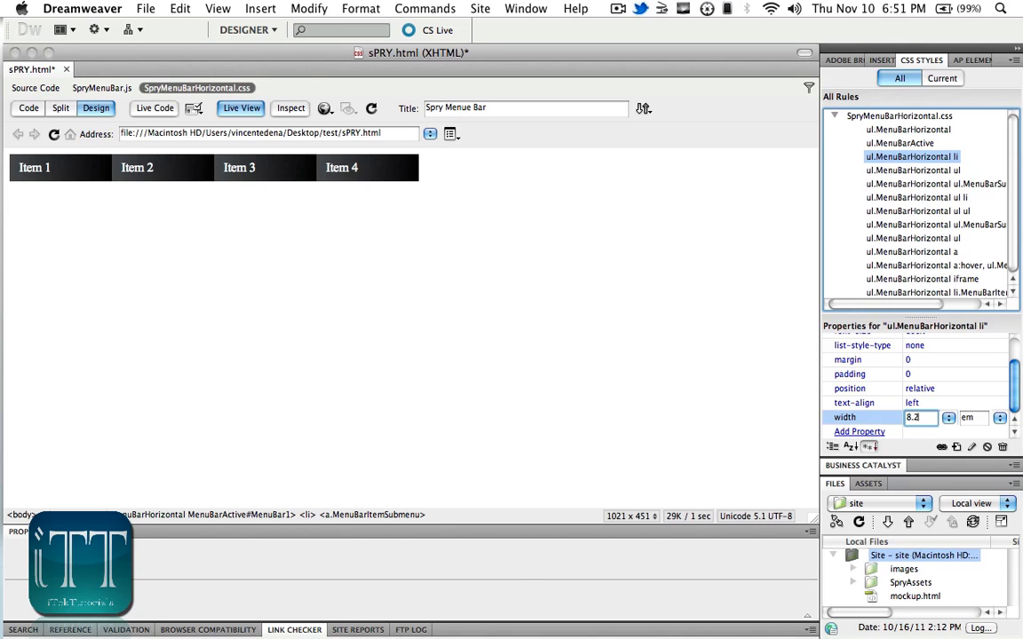
pyautogui.write('.2')
pyautogui.press('Return')
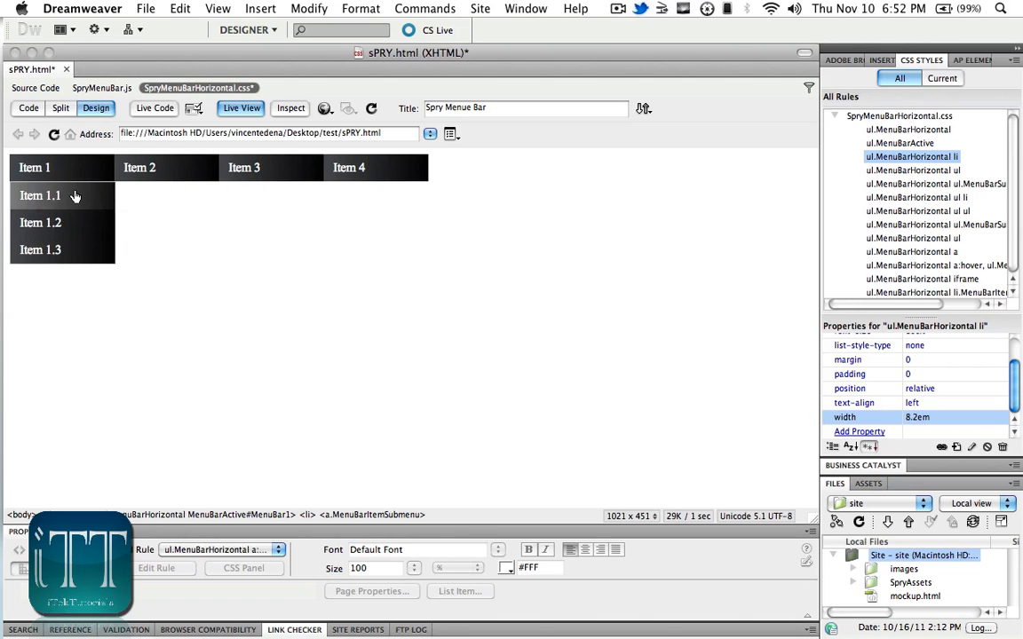
pyautogui.moveTo(259, 177)
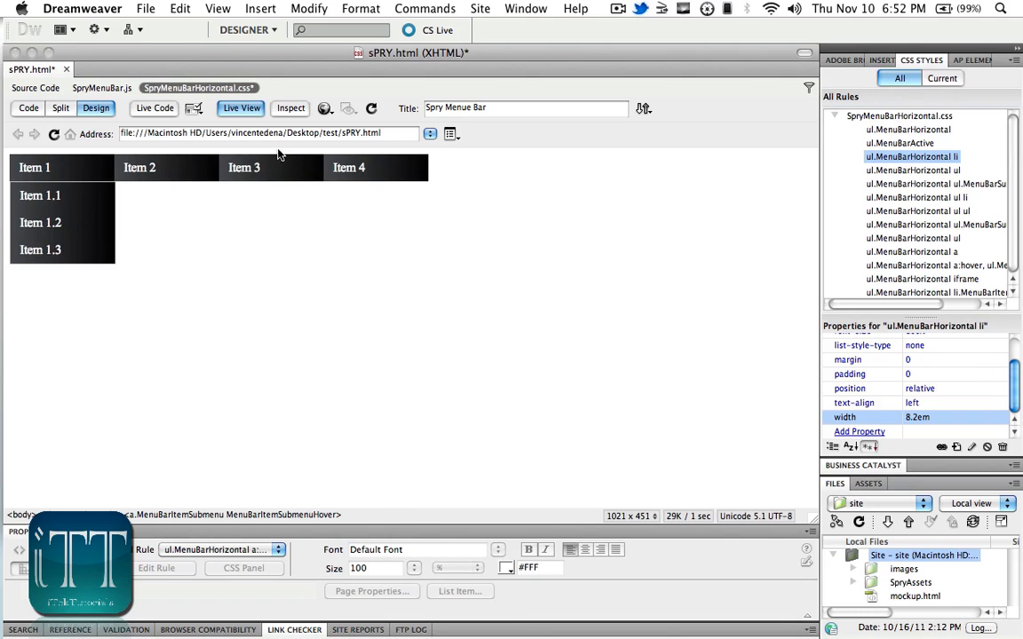
pyautogui.moveTo(270, 197)
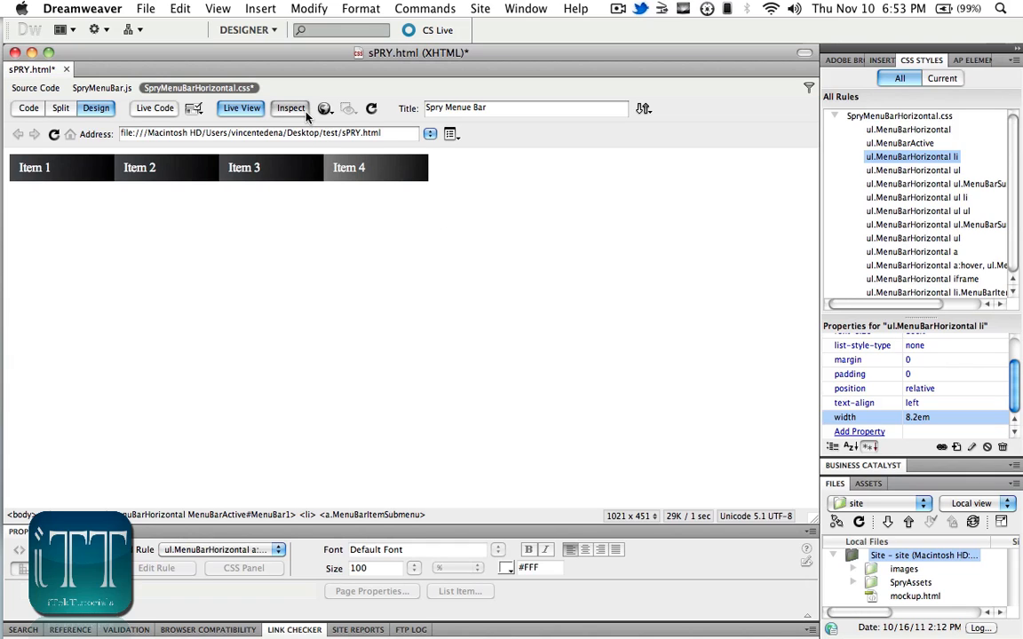
# - Preview the page in Safari, saving the changes and accepting the dependent files, and check the menu bar's submenus and hover gradient
pyautogui.click(328, 110)
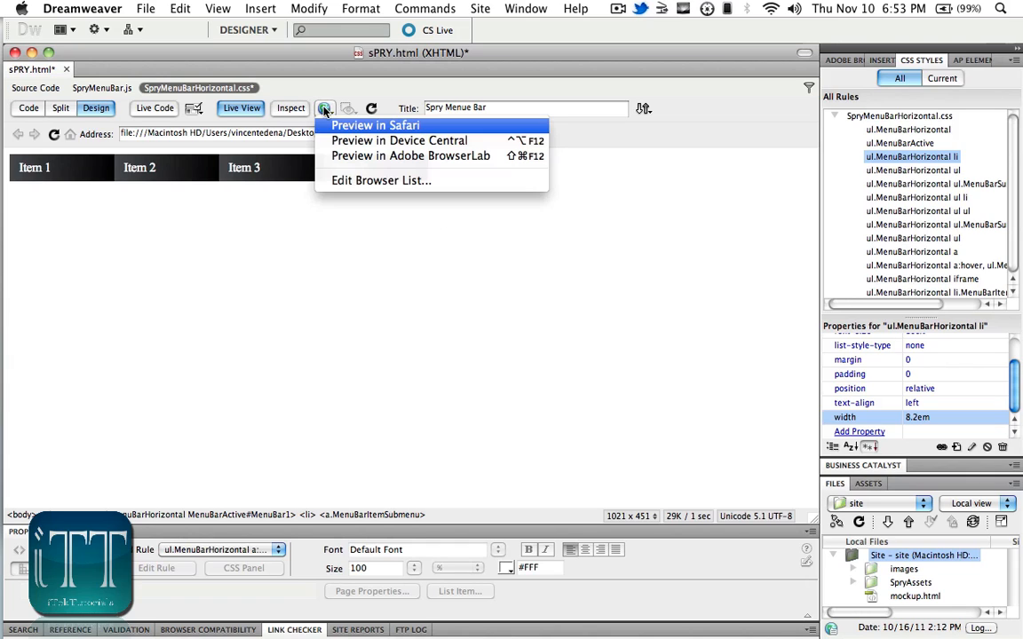
pyautogui.click(369, 126)
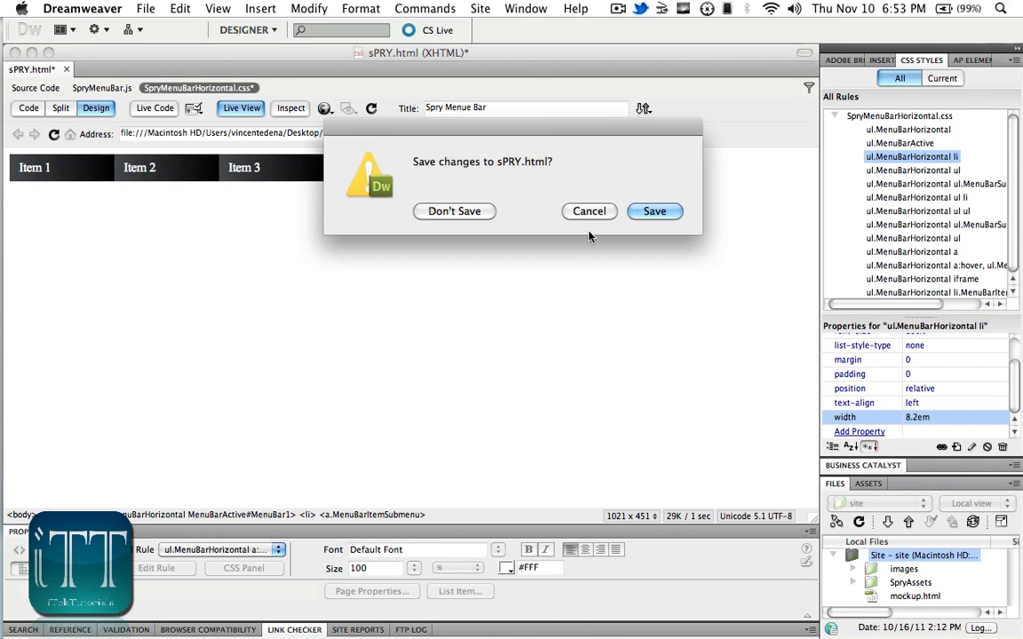
pyautogui.press('Return')
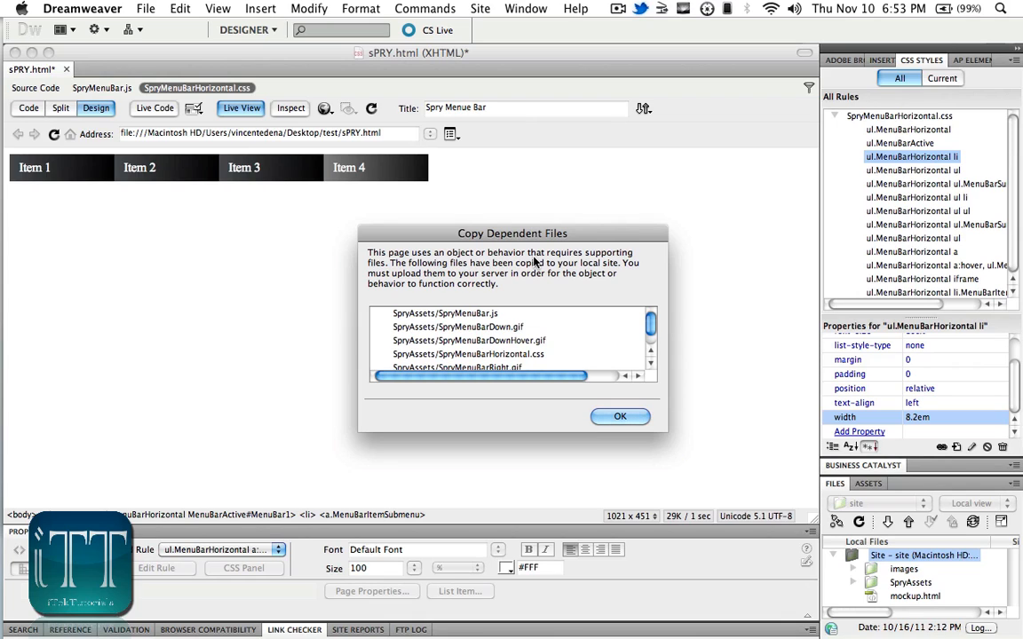
pyautogui.click(620, 416)
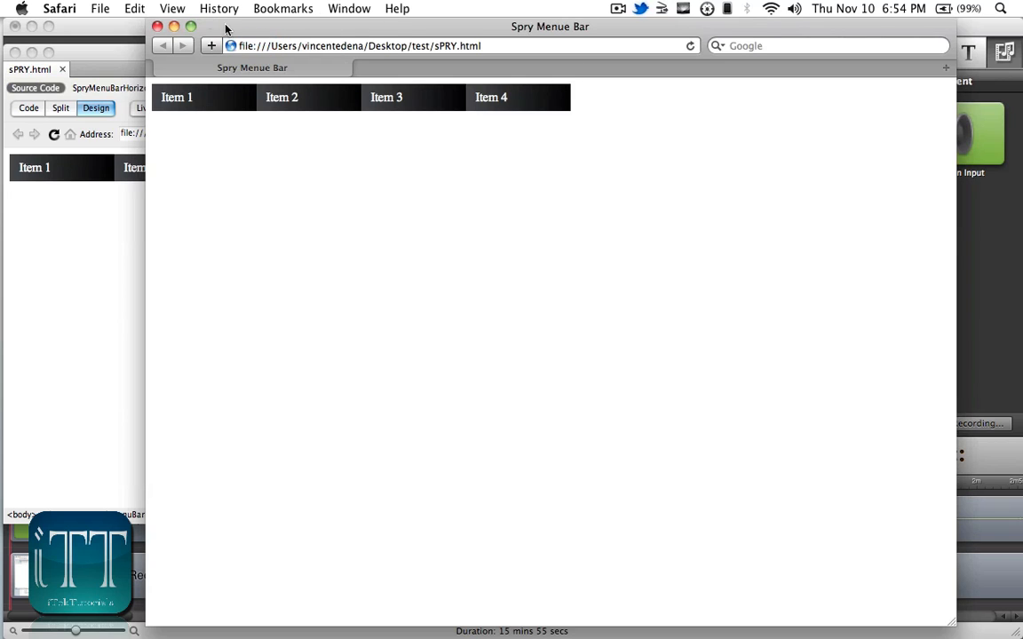
pyautogui.moveTo(263, 33); pyautogui.dragTo(178, 33)
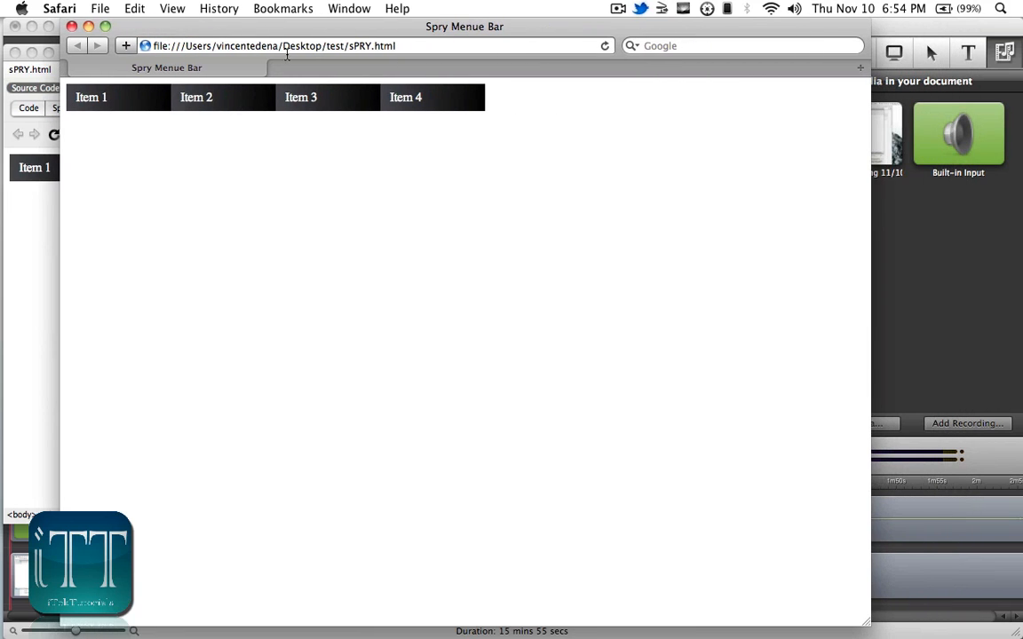
pyautogui.moveTo(286, 108)
pyautogui.moveTo(76, 98)
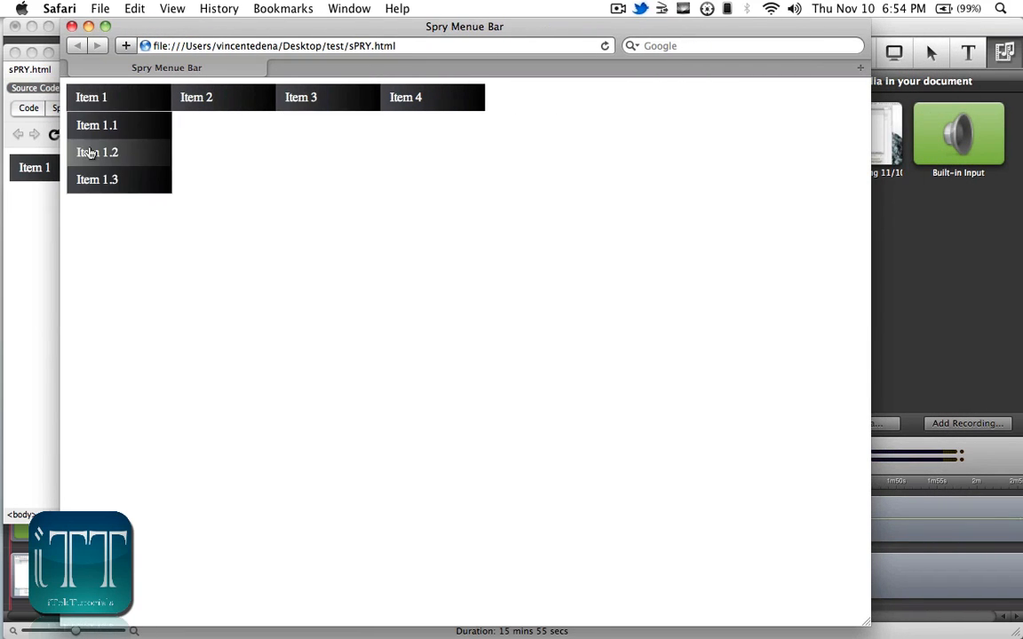